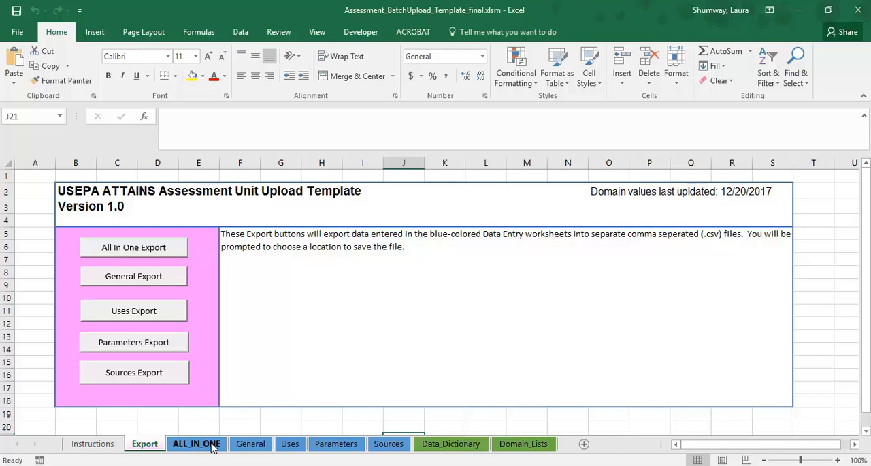
Step: In row 2 of the ALL_IN_ONE sheet, enter assessment unit ID LJS_123, agency code S and cycle last assessed 2016
click(213, 444)
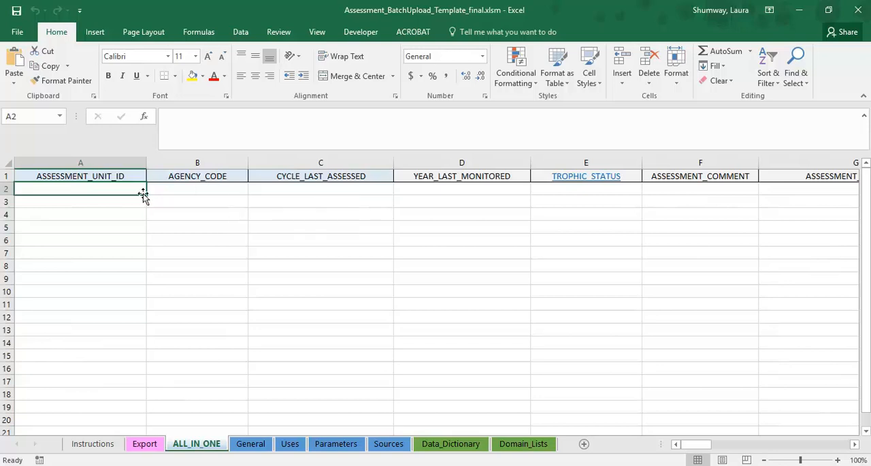
text(L)
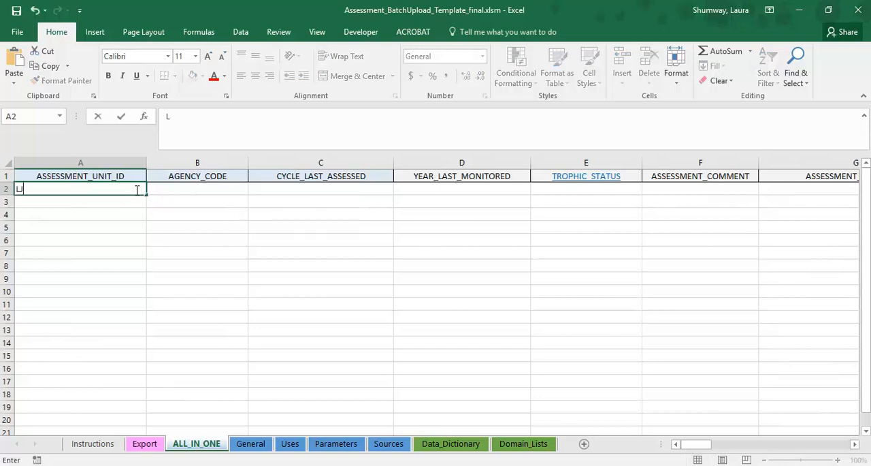
text(JS_123)
key(Tab)
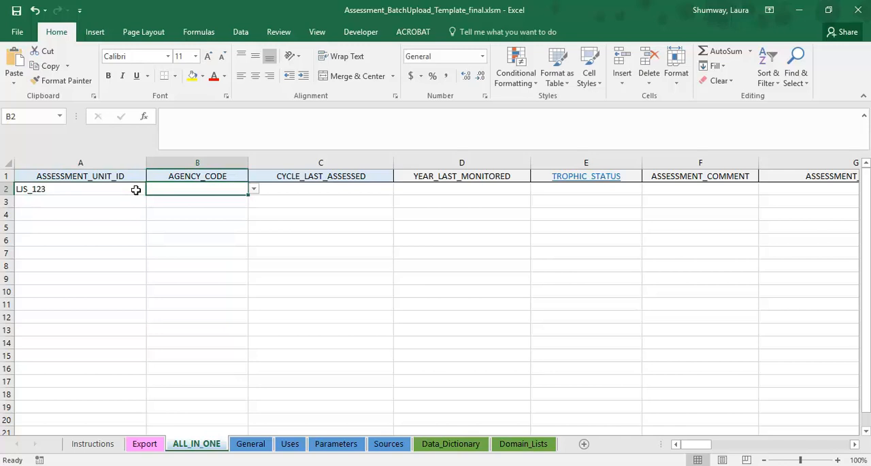
click(253, 190)
click(215, 199)
click(293, 188)
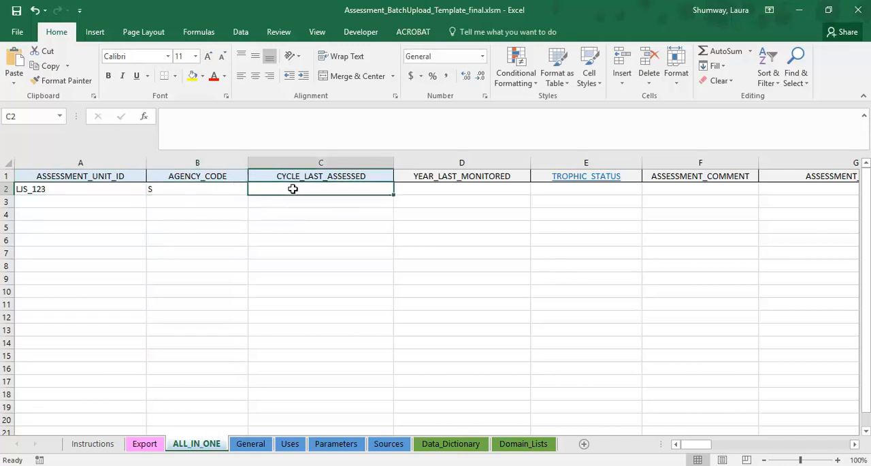
text(2016)
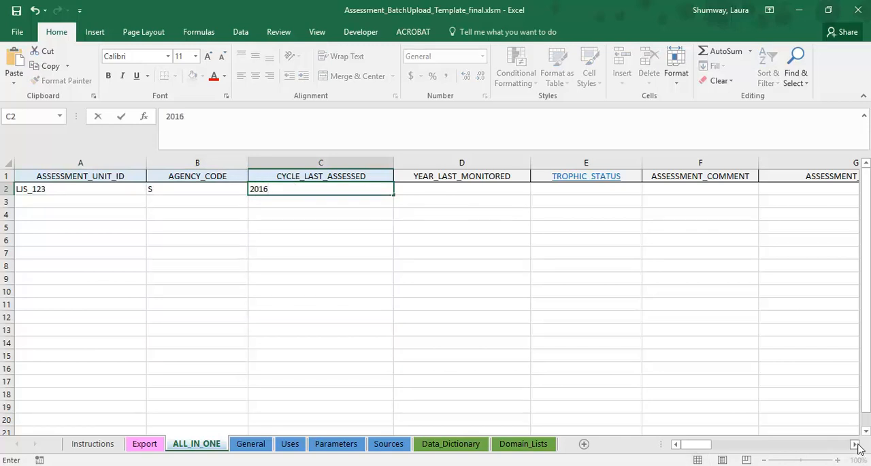
click(74, 181)
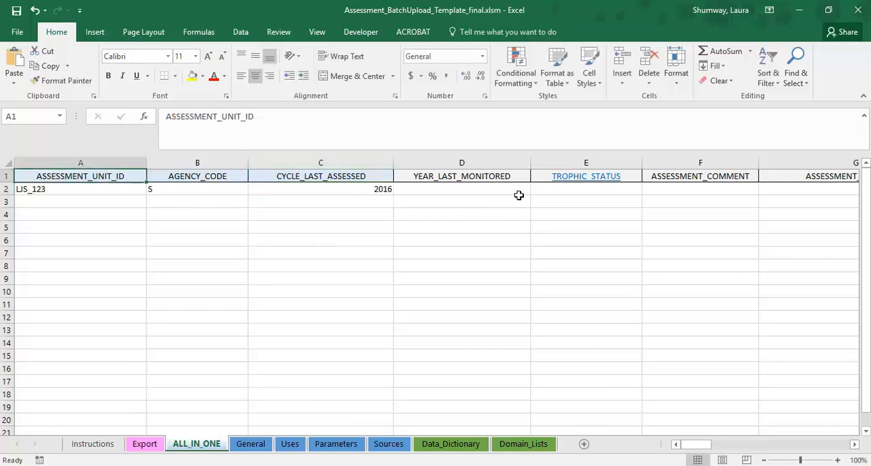
Step: Examine the optional trophic status cell and the use-related columns of the ALL_IN_ONE sheet, returning to the assessment unit ID
click(597, 189)
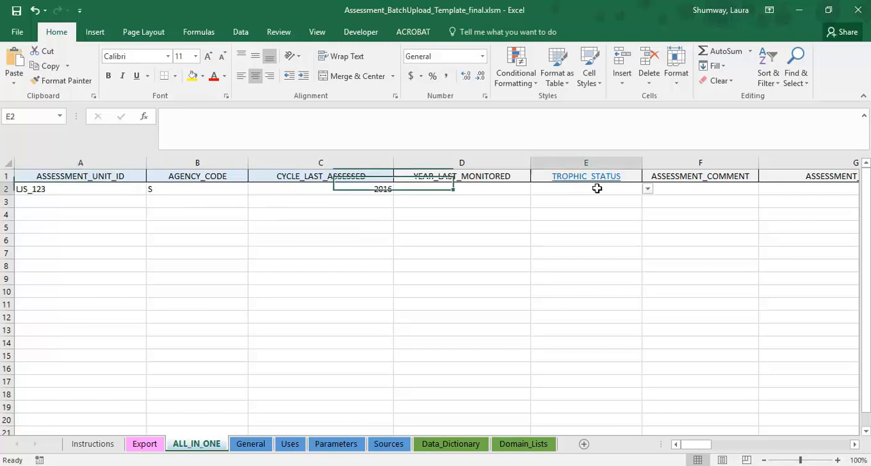
click(648, 189)
click(654, 195)
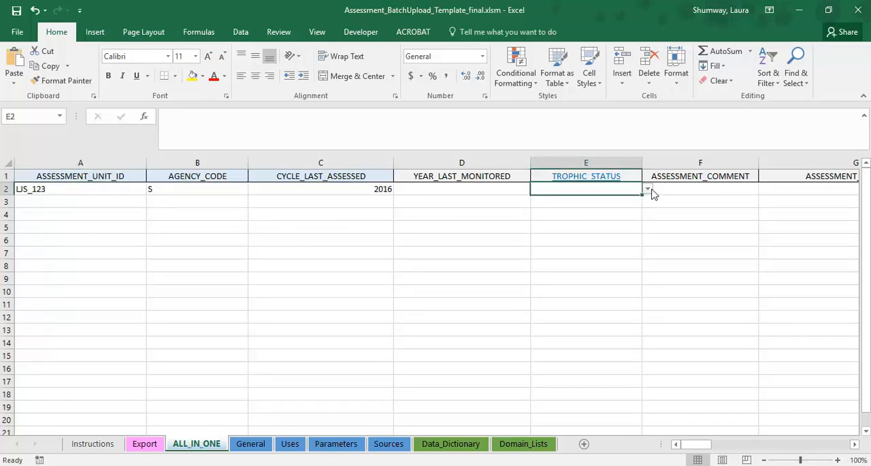
click(855, 444)
click(855, 443)
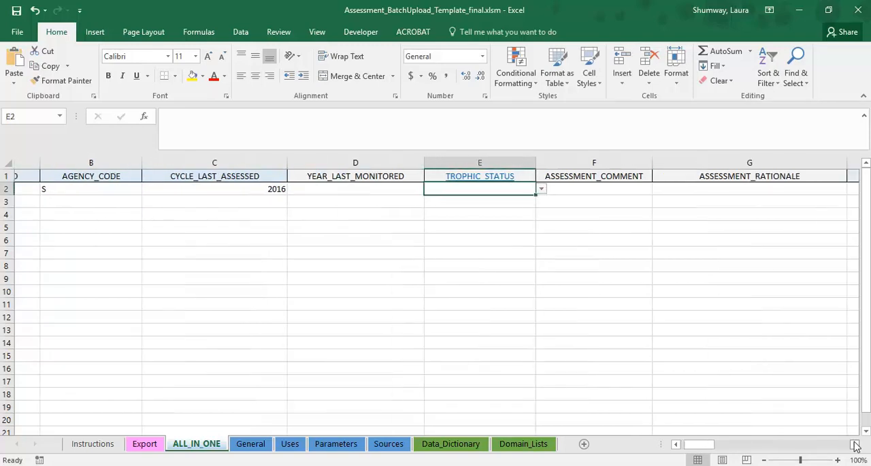
click(855, 443)
click(855, 443)
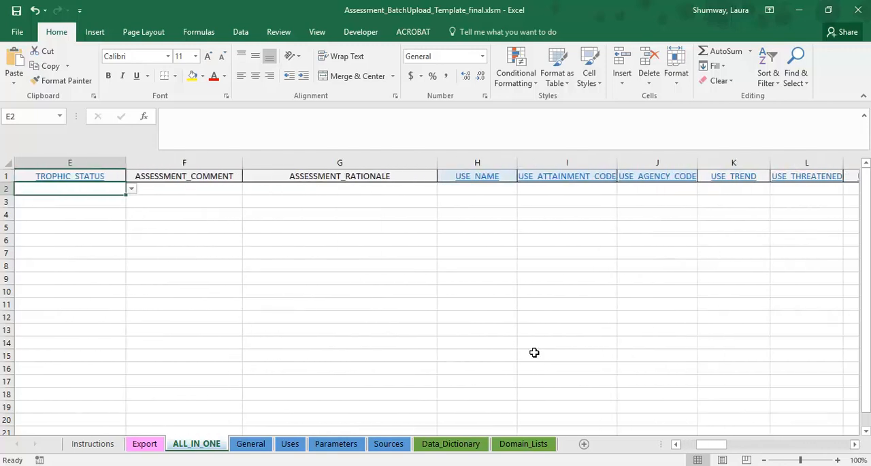
click(455, 190)
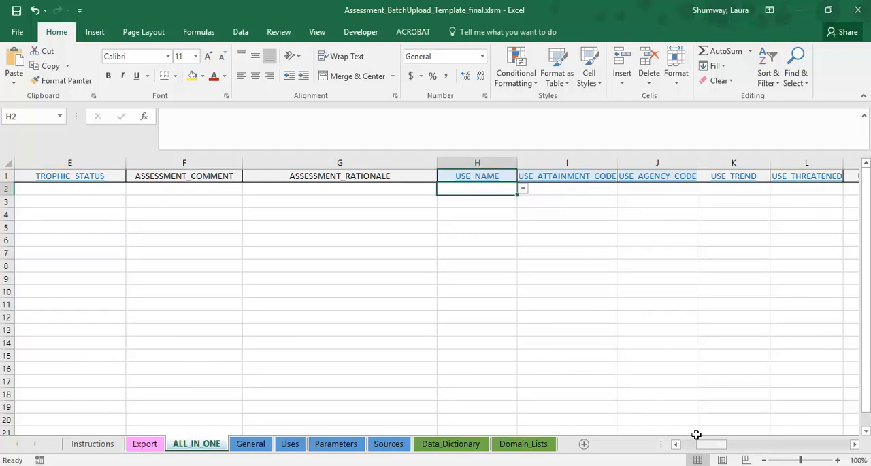
drag(709, 444, 674, 443)
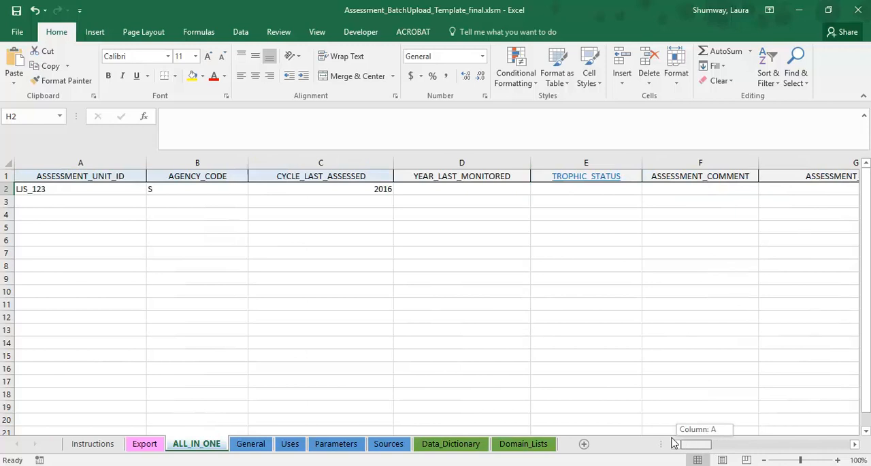
click(56, 188)
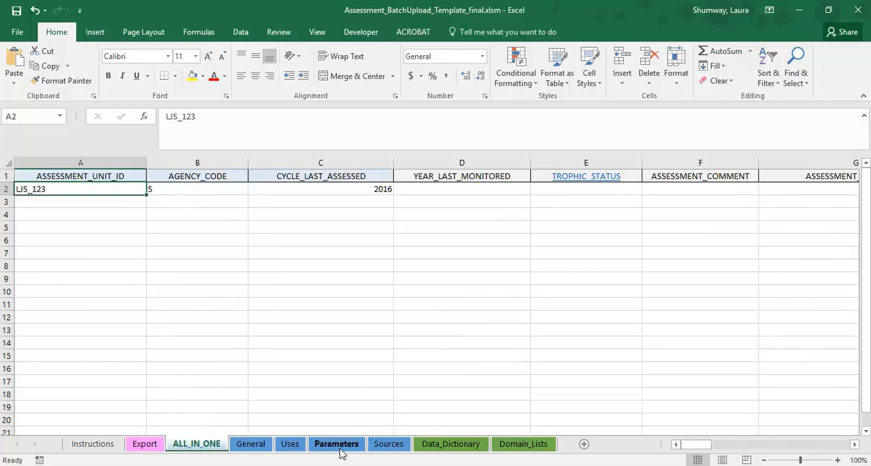
Step: Review the allowed values offered for USE_NAME in row 2
click(856, 446)
click(856, 446)
click(856, 446)
click(856, 446)
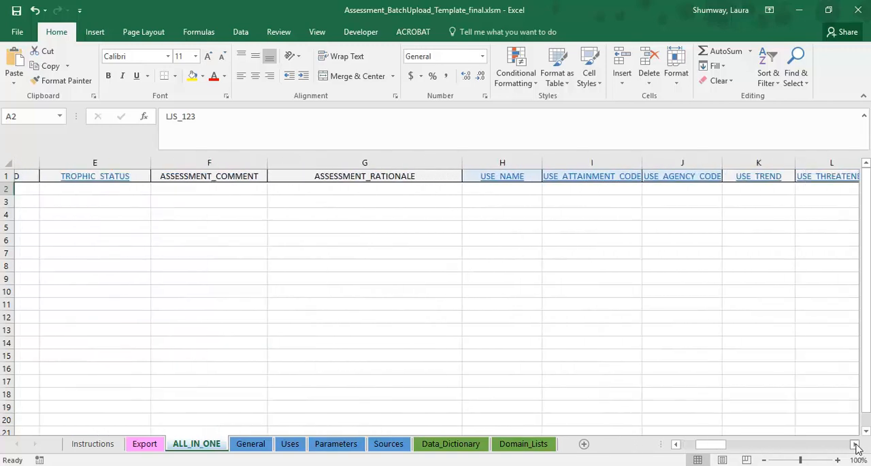
click(492, 195)
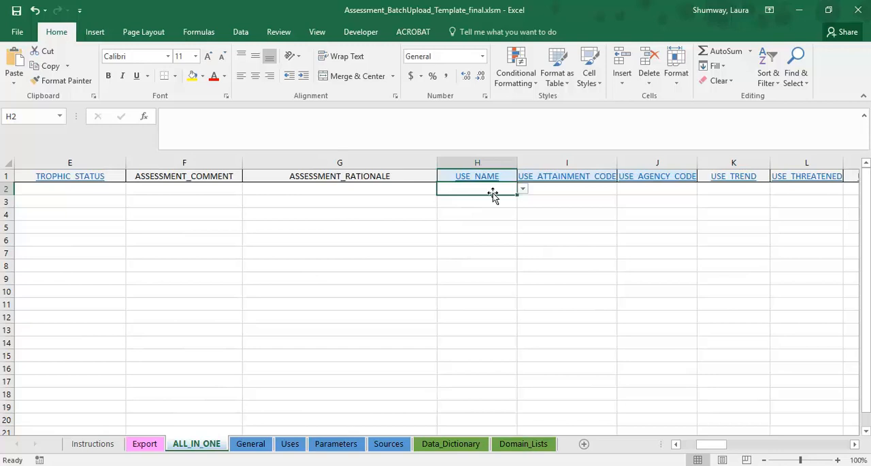
click(522, 188)
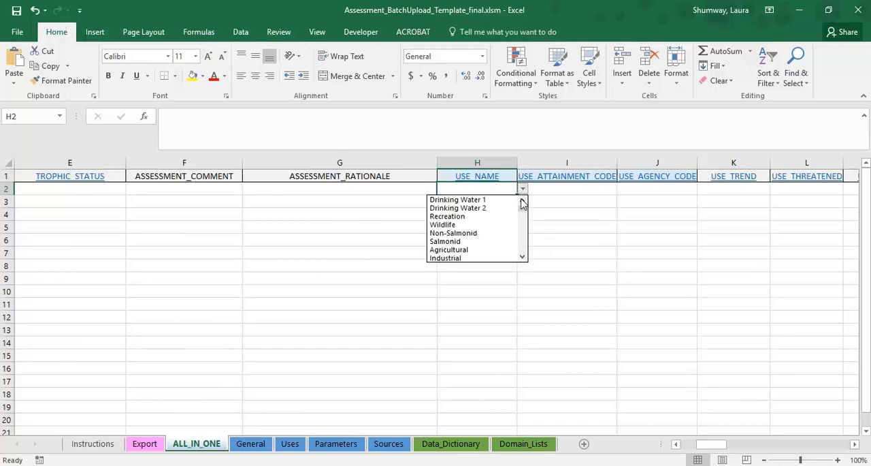
mouse_move(522, 211)
mouse_down()
mouse_move(522, 238)
mouse_move(523, 203)
mouse_up()
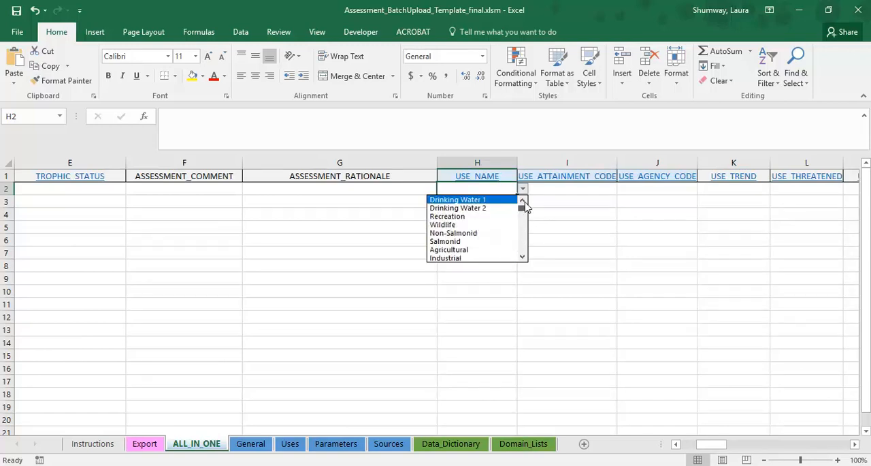
click(484, 180)
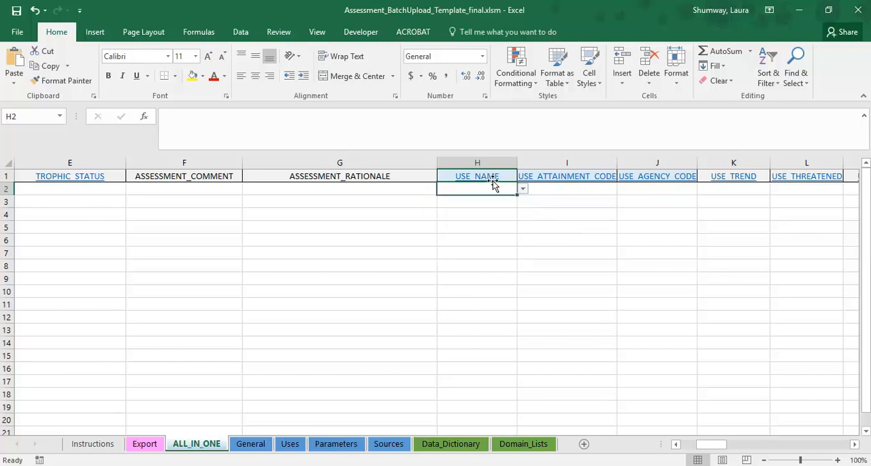
Step: Follow the USE_NAME header link to the Domain_Lists sheet and look through the use names and their organization codes
click(486, 178)
click(489, 178)
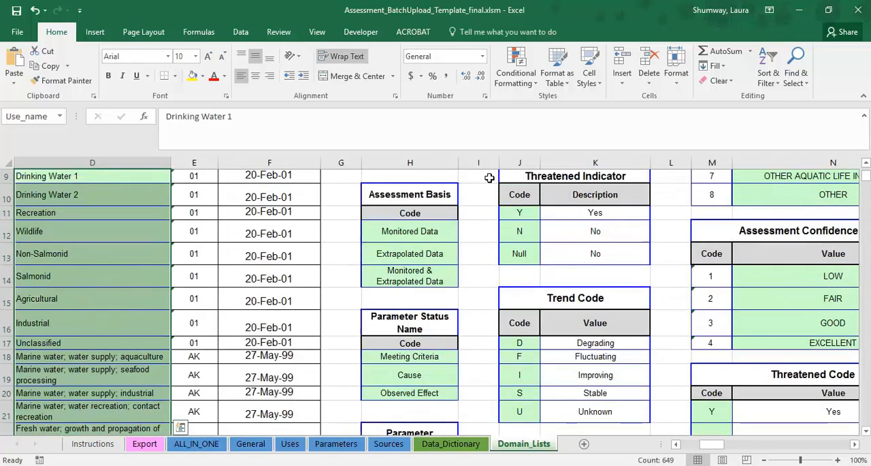
drag(866, 178, 866, 400)
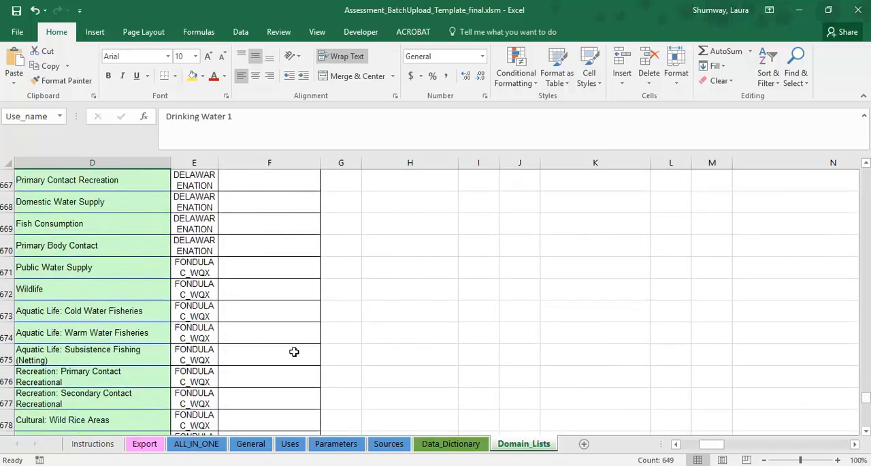
click(82, 270)
click(84, 291)
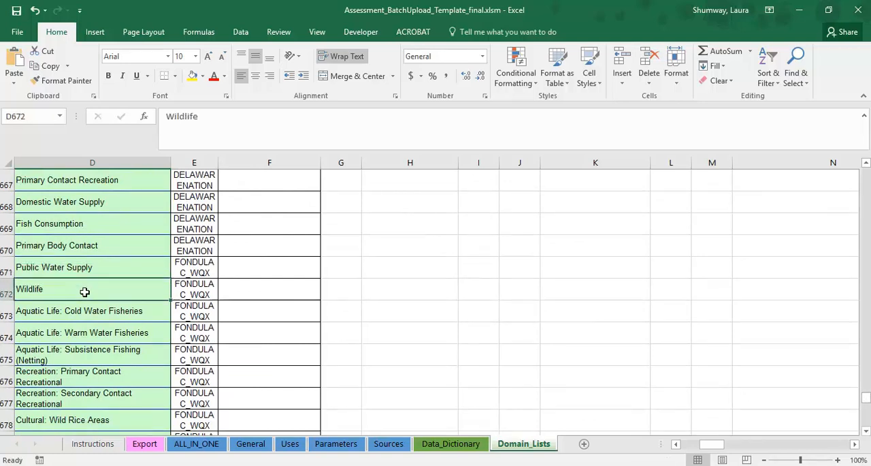
click(78, 308)
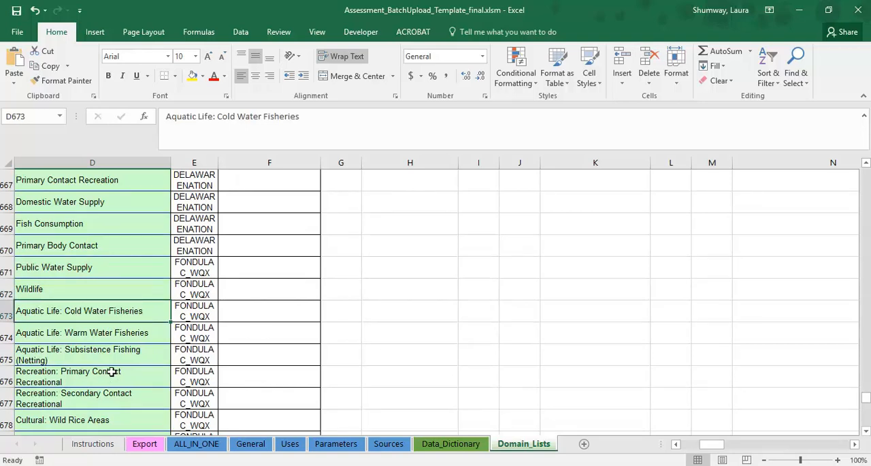
click(866, 431)
click(866, 433)
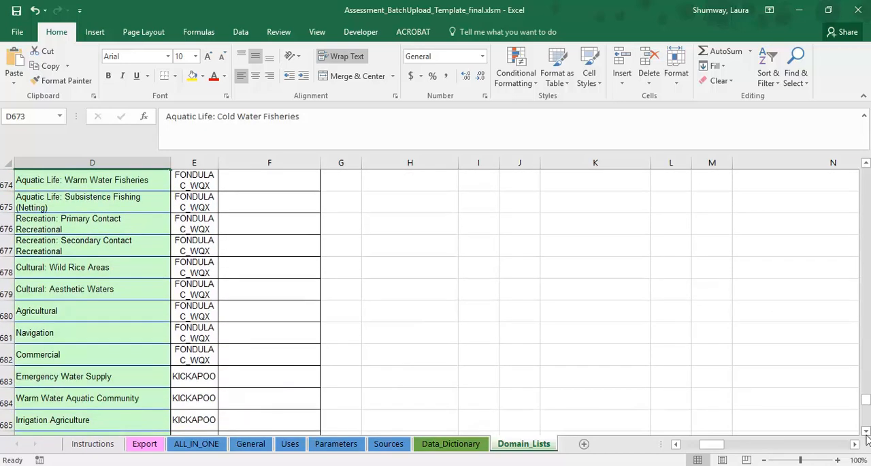
click(867, 432)
drag(864, 400, 867, 406)
drag(866, 406, 866, 370)
Step: Return to the ALL_IN_ONE sheet and enter Irrigation Waters as the USE_NAME in row 2
click(198, 443)
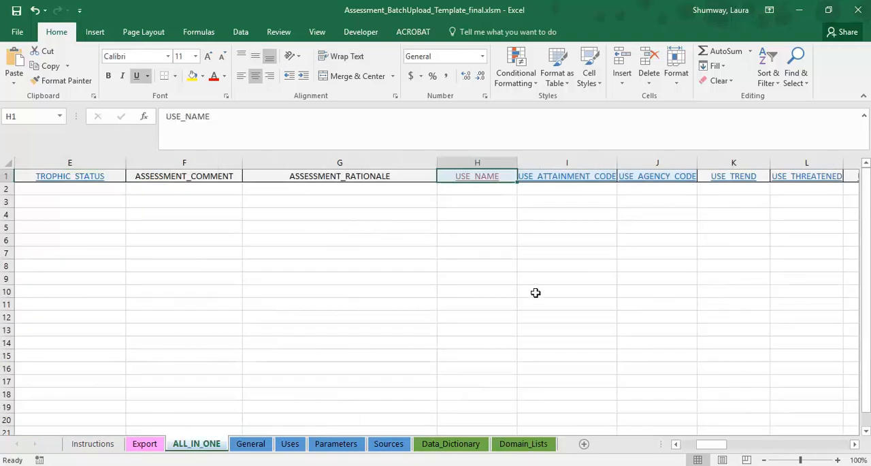
click(502, 191)
text(I)
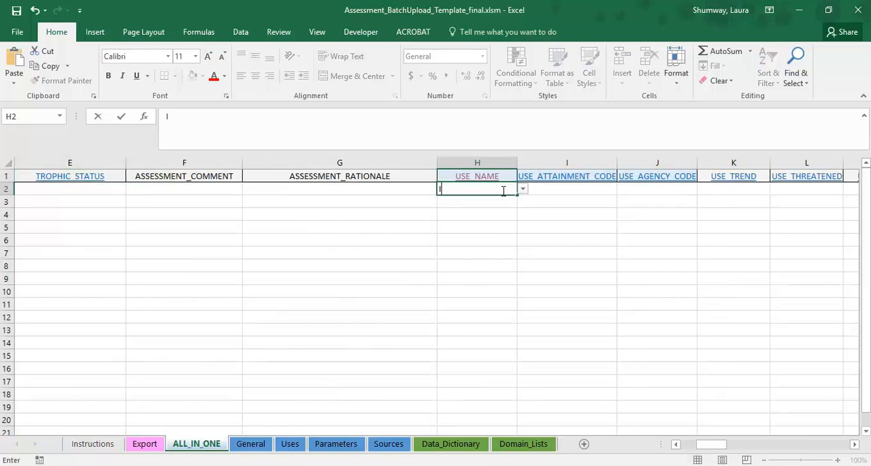
text(rrigation Waters)
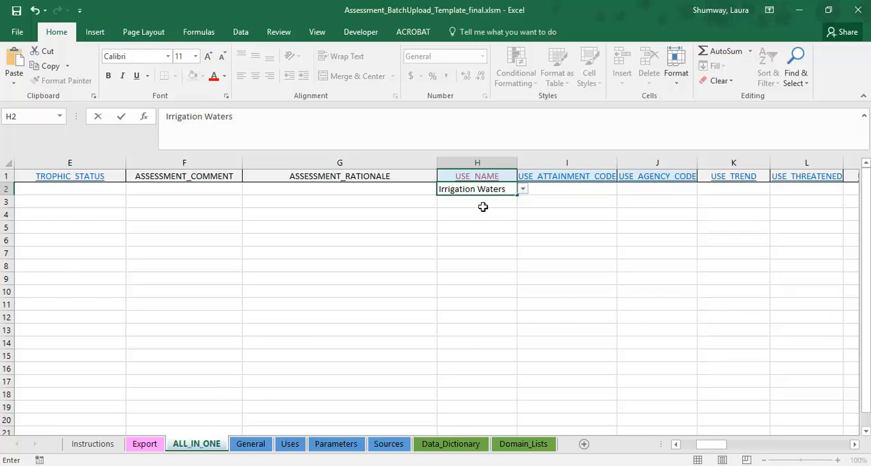
key(Tab)
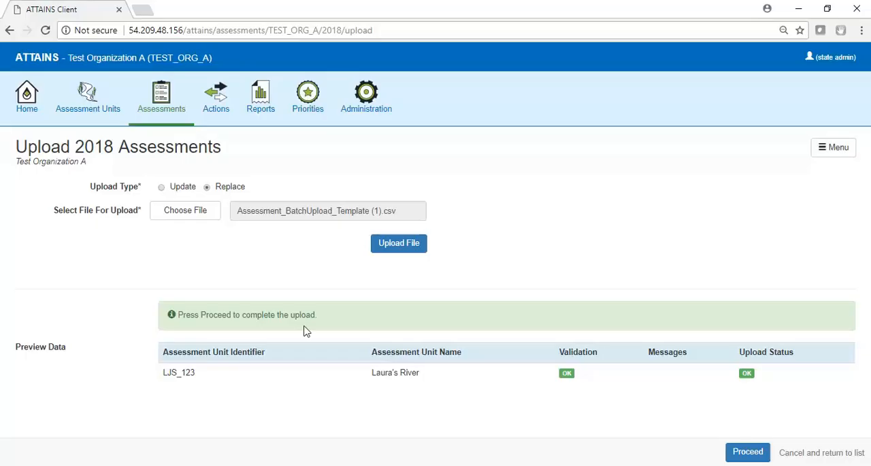
Step: Switch to ATTAINS in the browser and view the selectable designated uses of the 2018 assessment AA_BA-L-FREEMAN_03
click(157, 109)
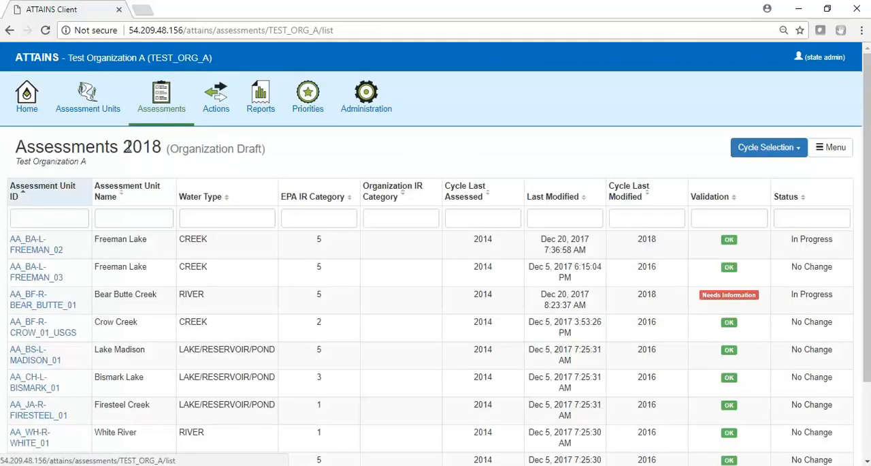
click(41, 277)
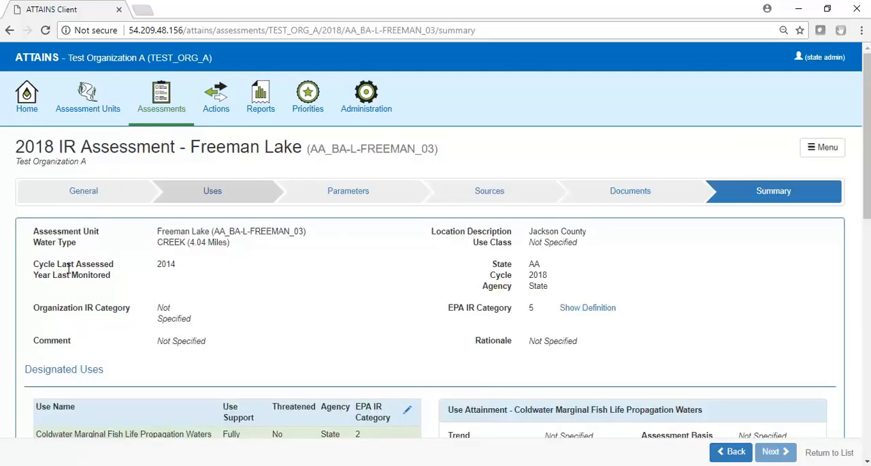
click(240, 199)
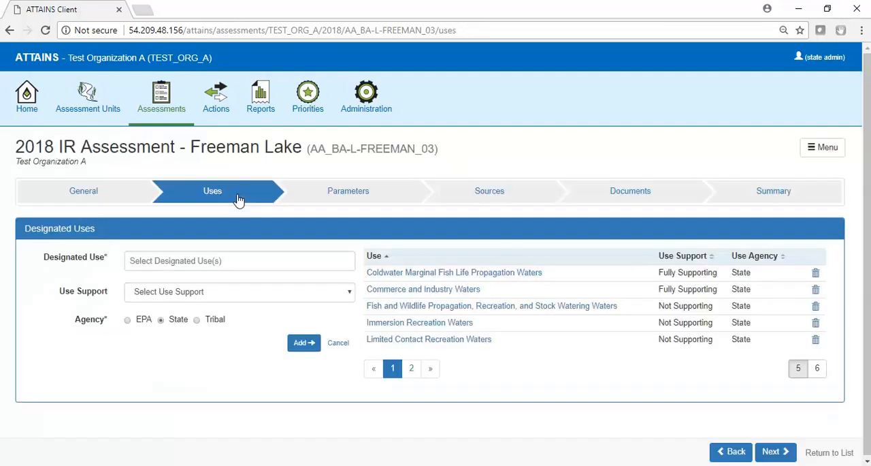
click(208, 265)
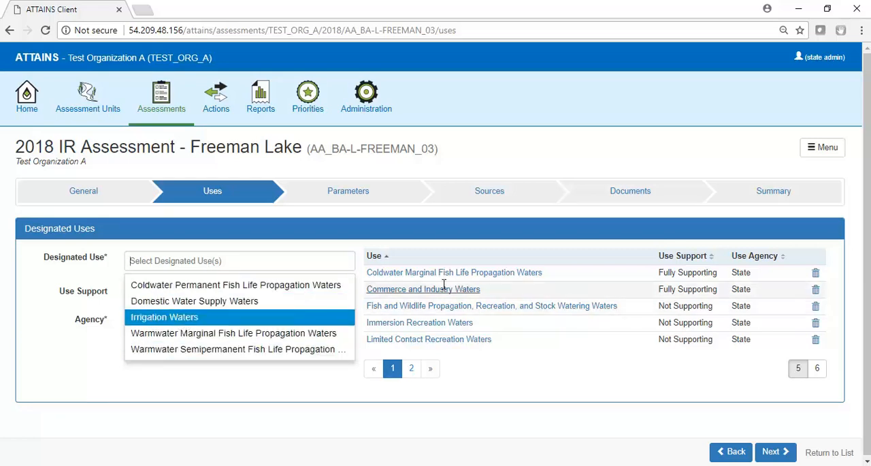
click(105, 196)
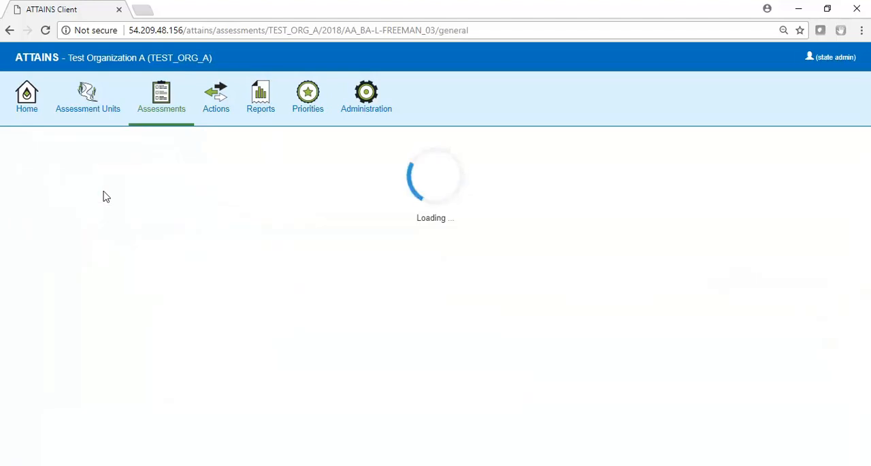
click(169, 101)
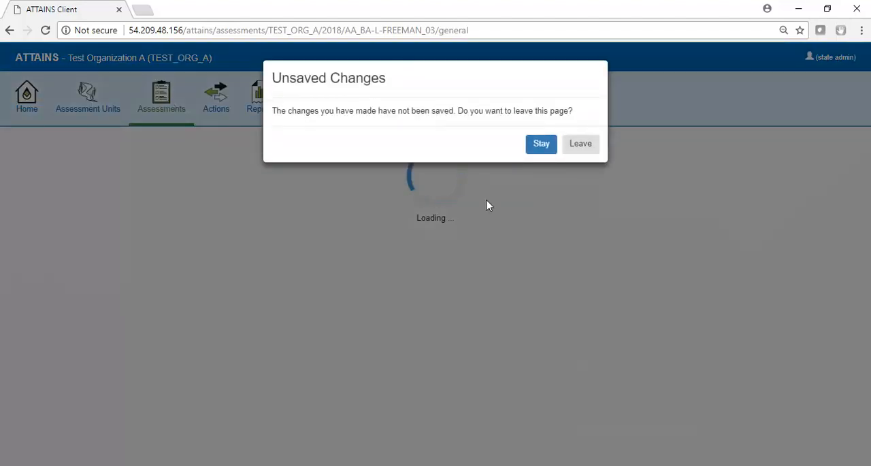
click(581, 149)
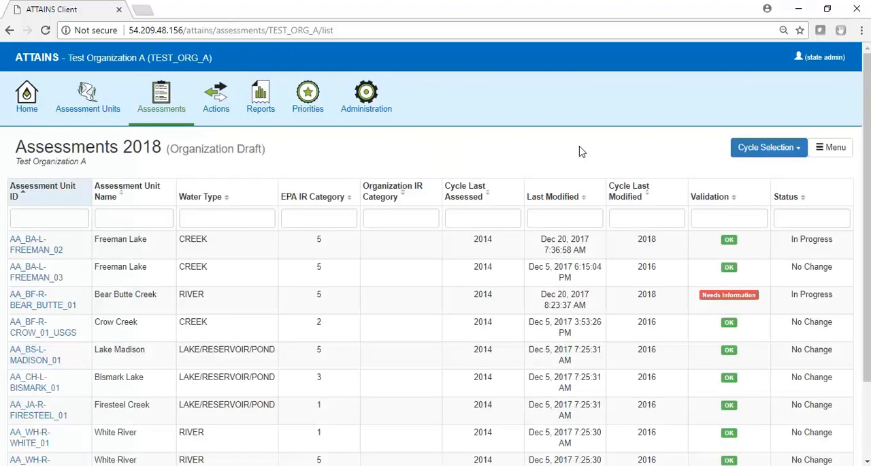
click(87, 217)
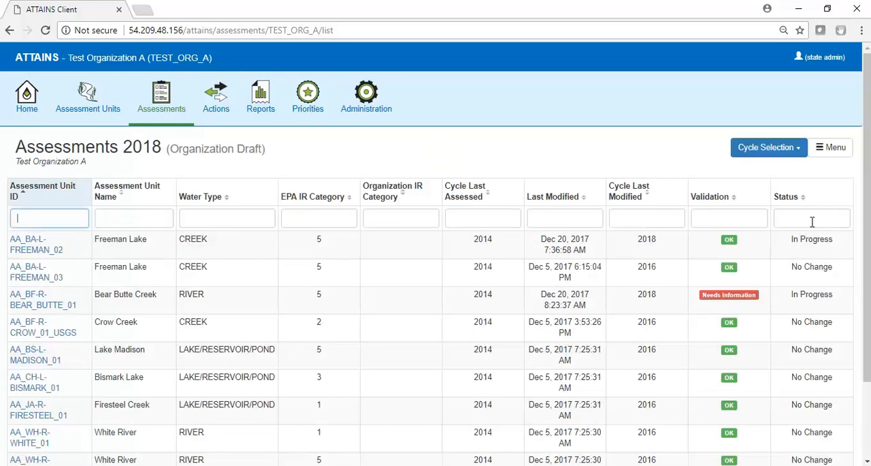
Step: View the Manage Cycle page for the 2018 cycle and return to the assessments list
click(846, 153)
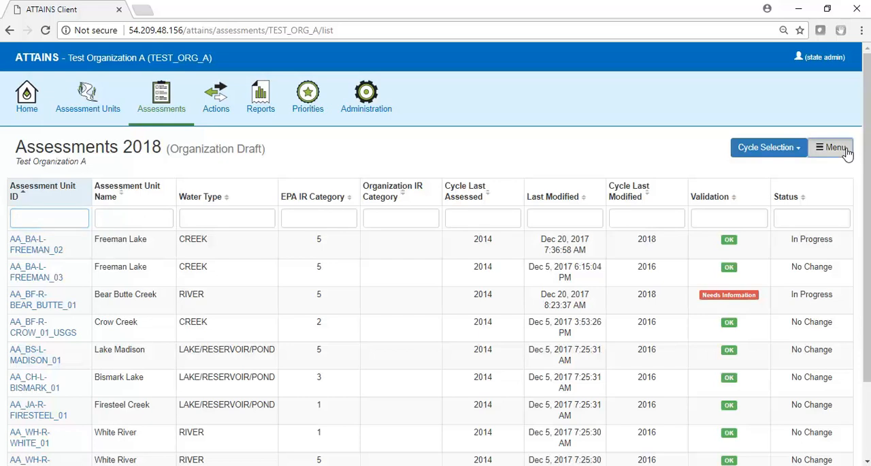
click(812, 169)
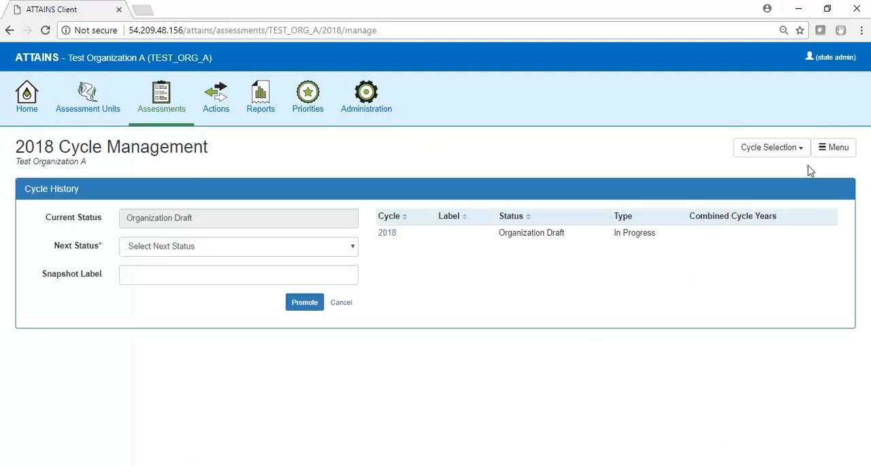
click(830, 155)
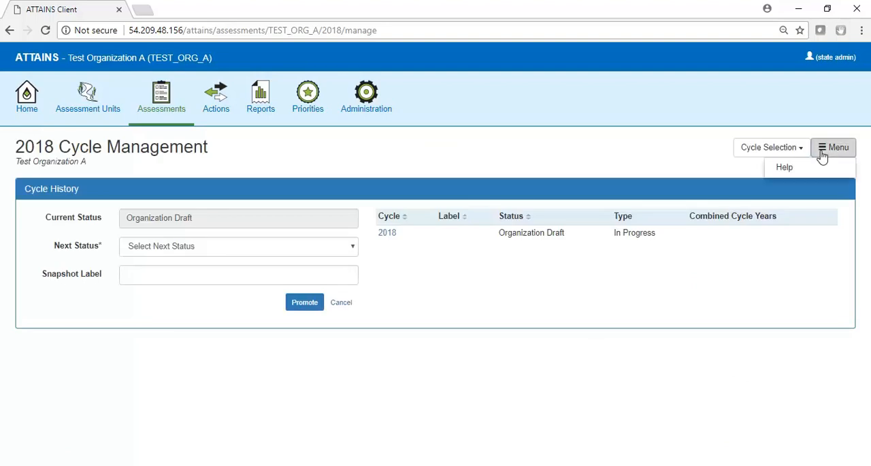
click(9, 30)
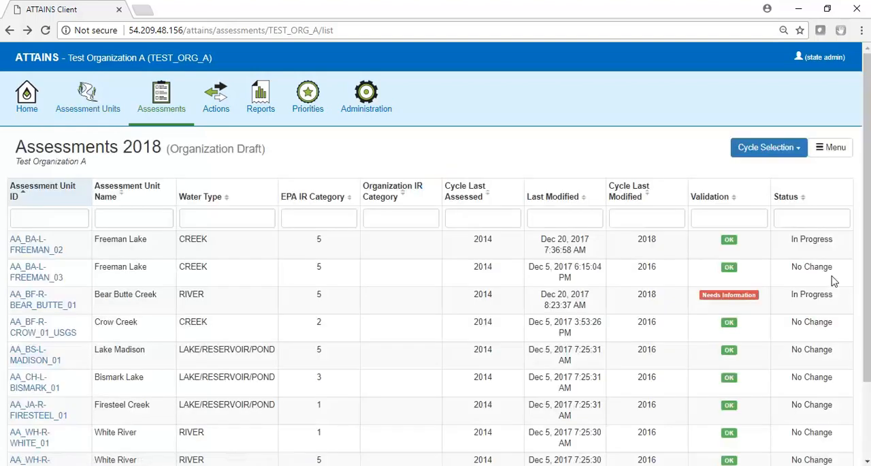
Step: View the Create Cycle page and go back to the assessments list without creating a cycle
click(836, 150)
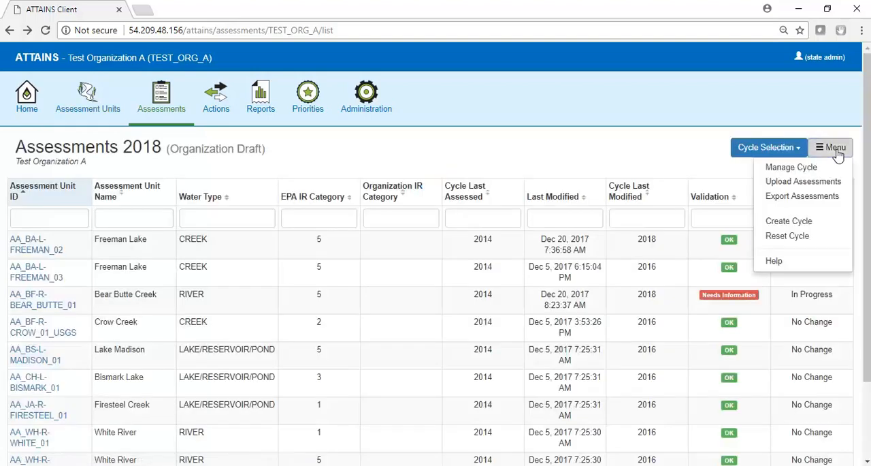
click(789, 222)
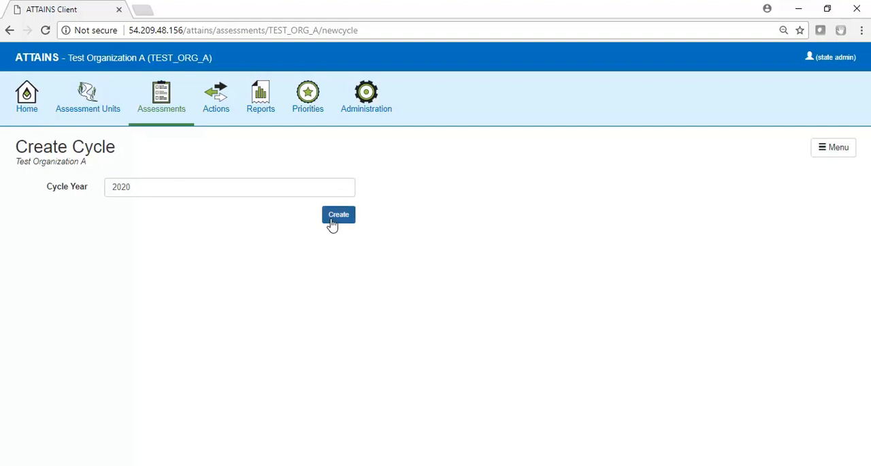
click(9, 34)
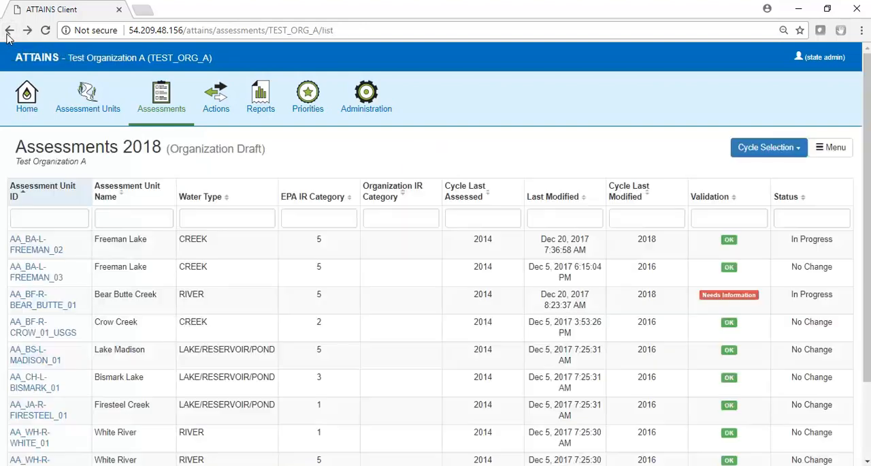
Step: Switch to the Excel batch upload template and set row 2's USE_ATTAINMENT_CODE to F and USE_AGENCY_CODE to S
mouse_move(296, 464)
click(296, 428)
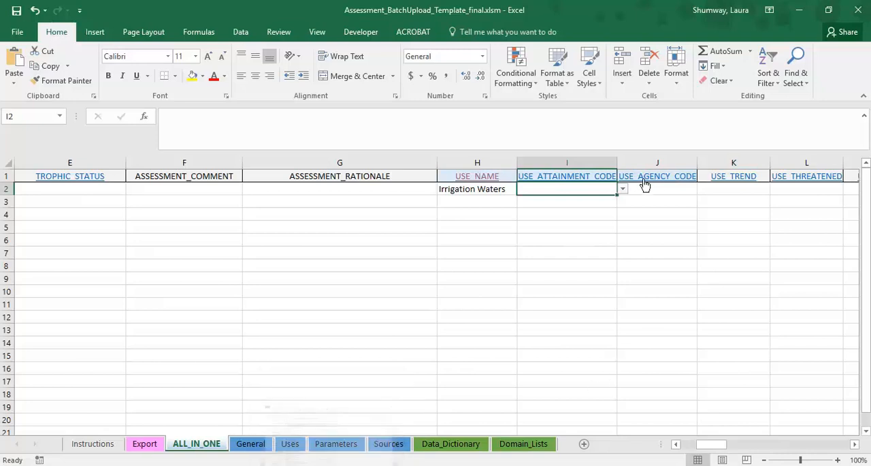
click(622, 190)
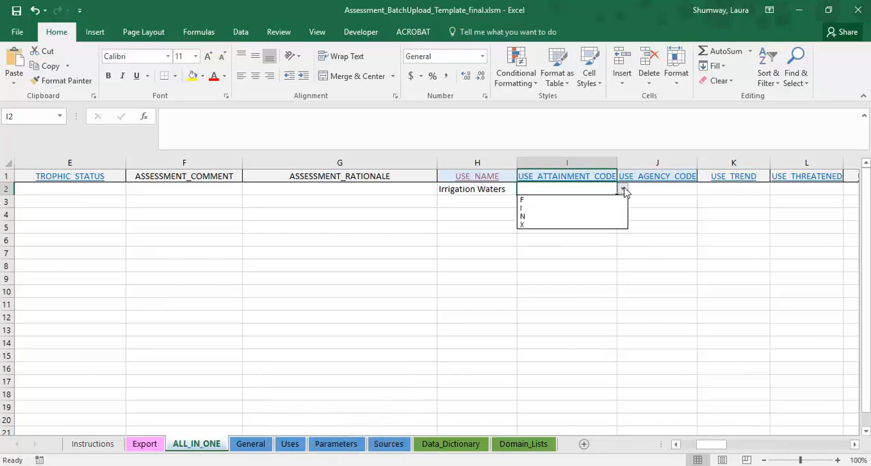
click(555, 200)
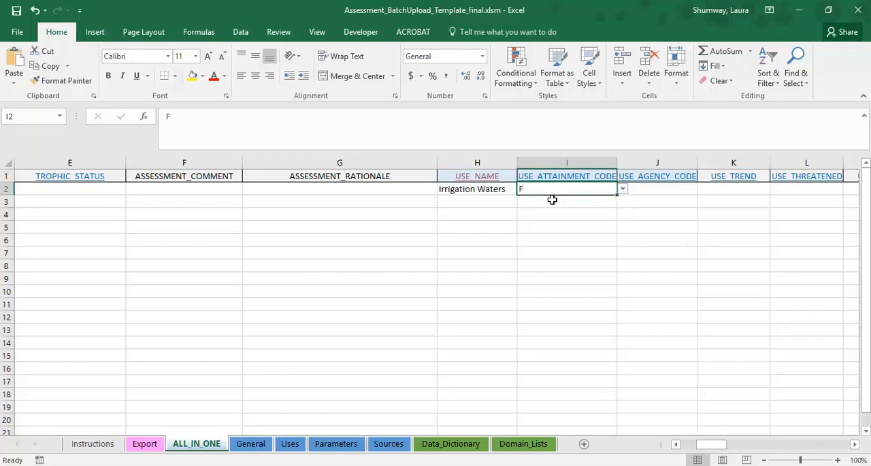
click(657, 188)
click(704, 192)
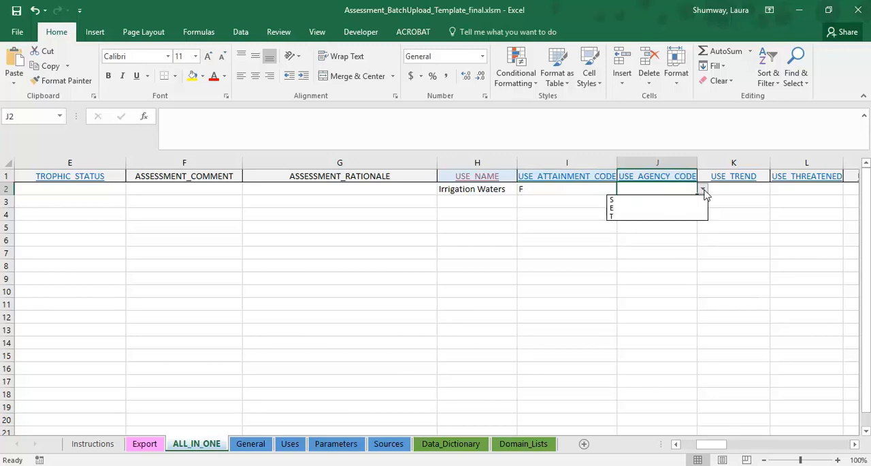
click(692, 198)
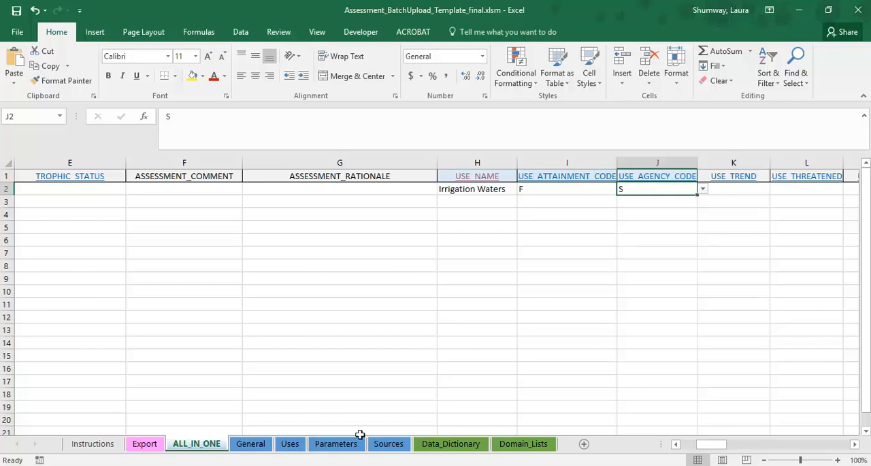
Step: Review the allowed values for USE_TREND in row 2 and leave the cell empty
click(855, 444)
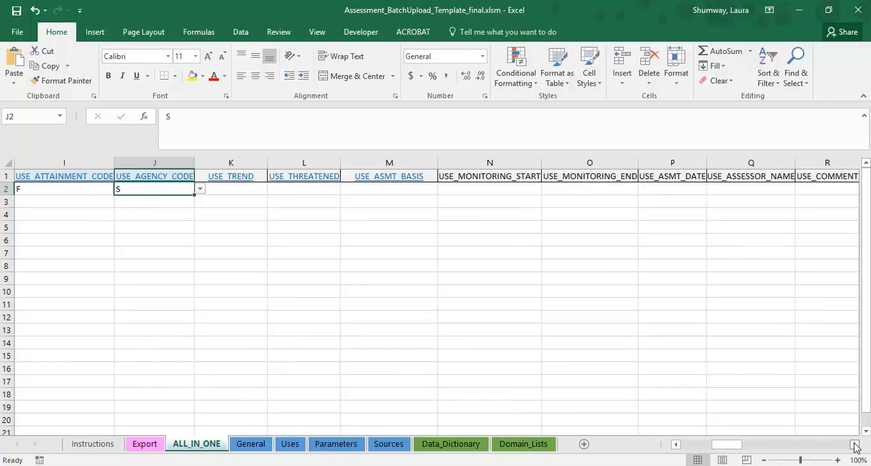
click(239, 188)
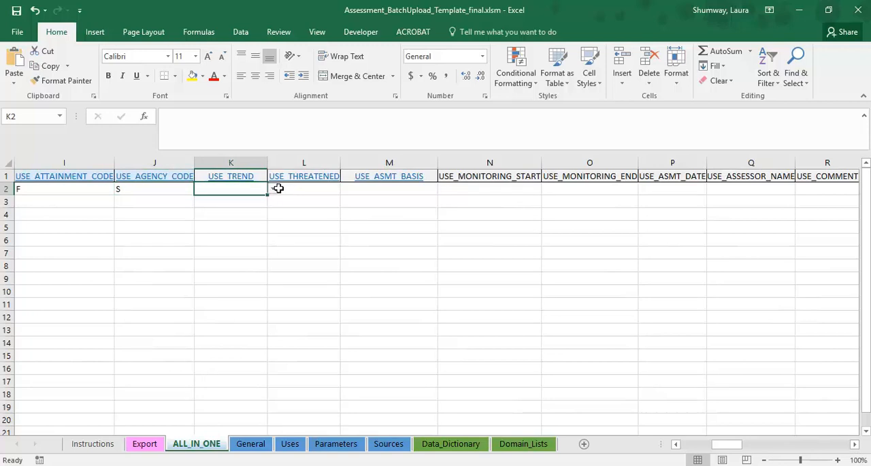
click(274, 191)
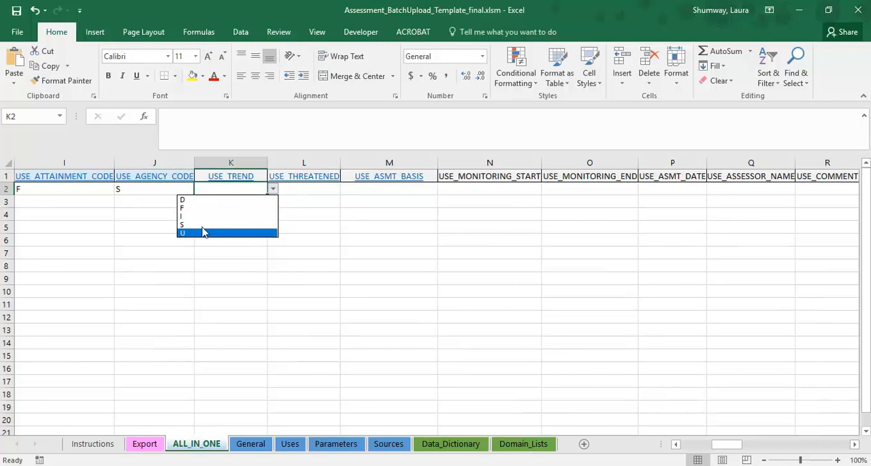
click(232, 189)
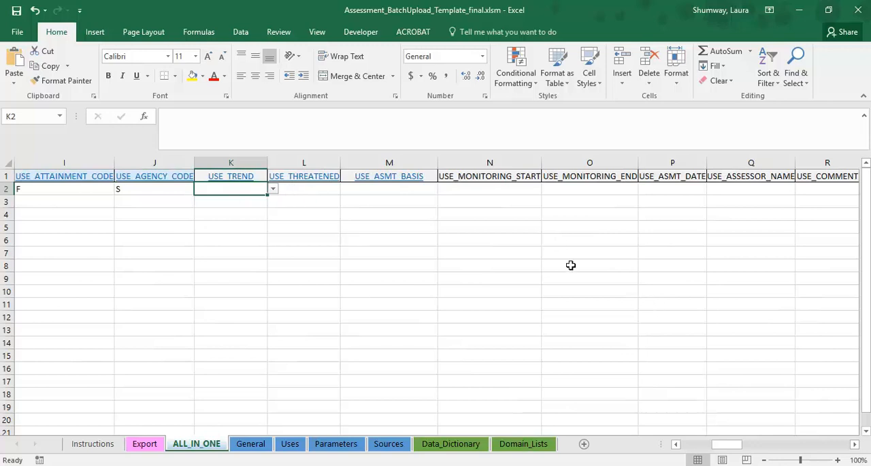
Step: Review the allowed values for USE_ASMT_TYPE in row 2 without choosing one
click(414, 190)
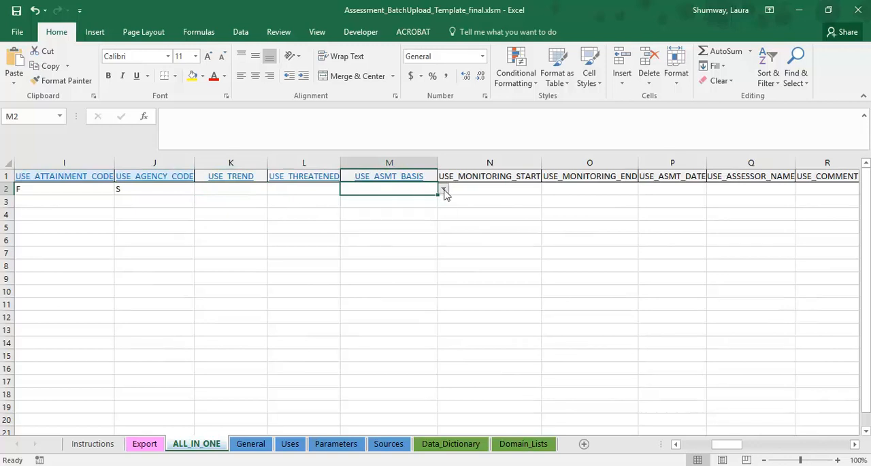
click(856, 444)
click(856, 445)
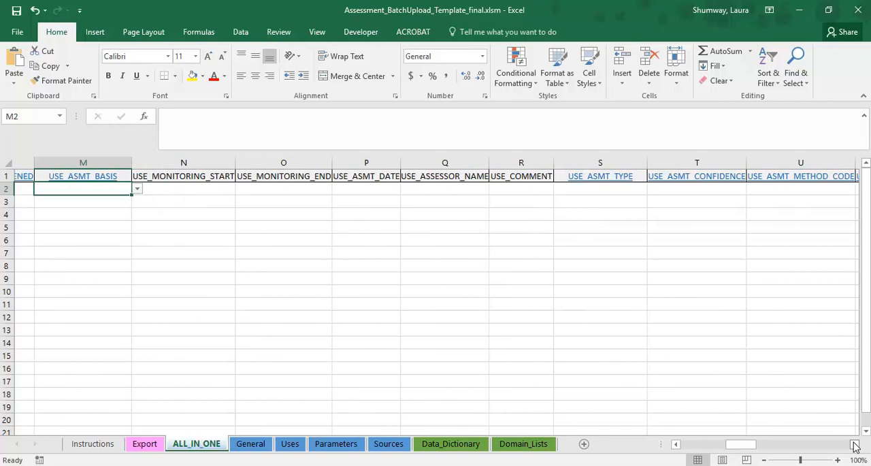
click(620, 187)
click(633, 188)
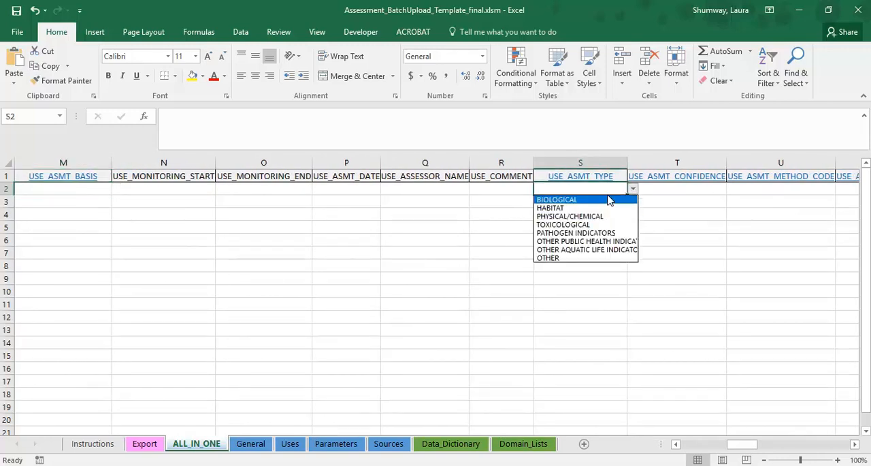
click(607, 193)
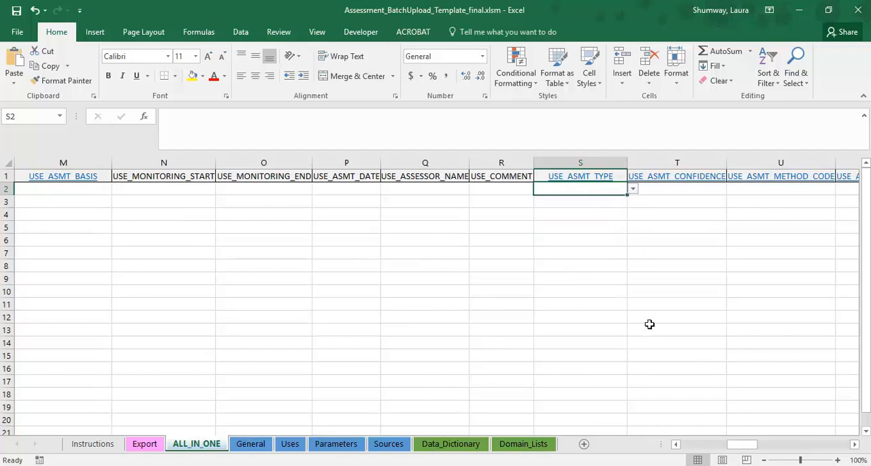
Step: Set PARAM_NAME in row 2 to DISSOLVED OXYGEN from its list of allowed values
click(855, 443)
click(855, 444)
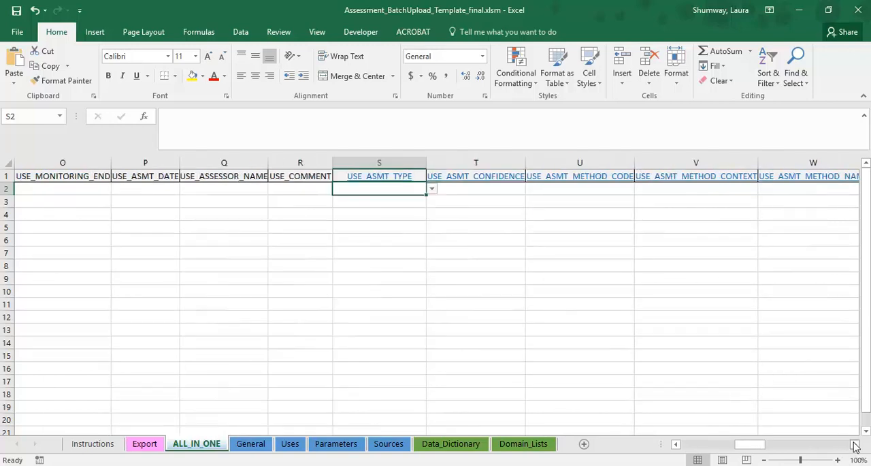
click(855, 444)
click(855, 444)
click(855, 444)
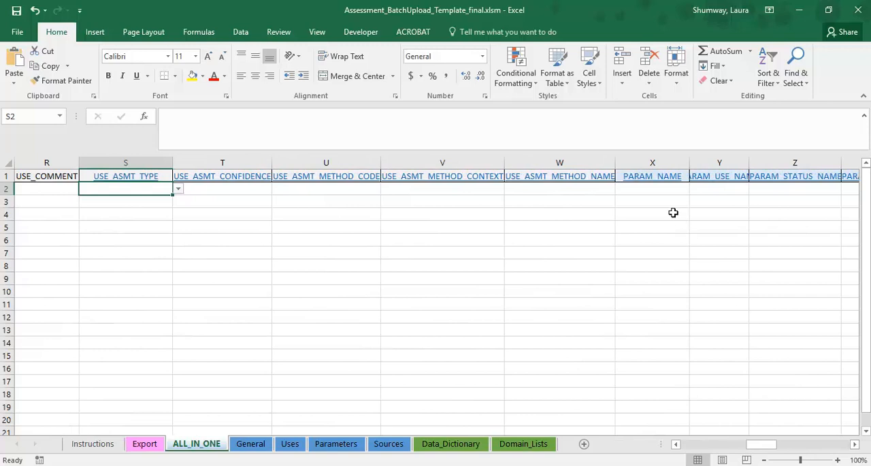
click(678, 190)
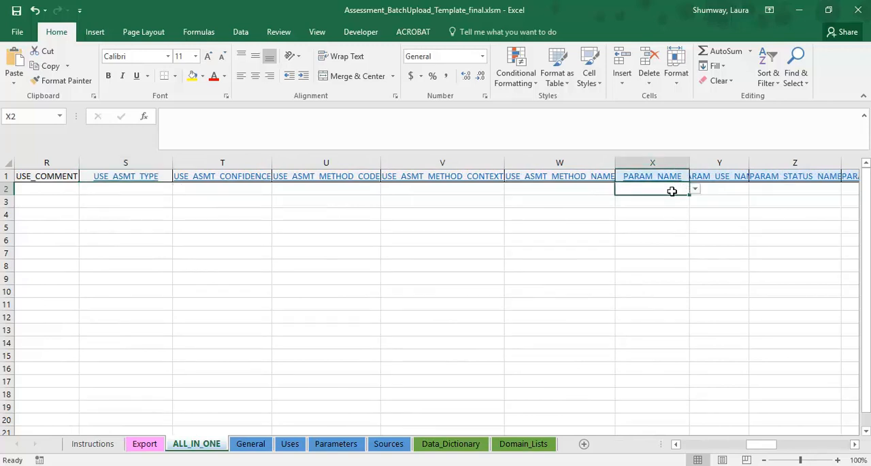
click(695, 188)
drag(696, 214, 699, 232)
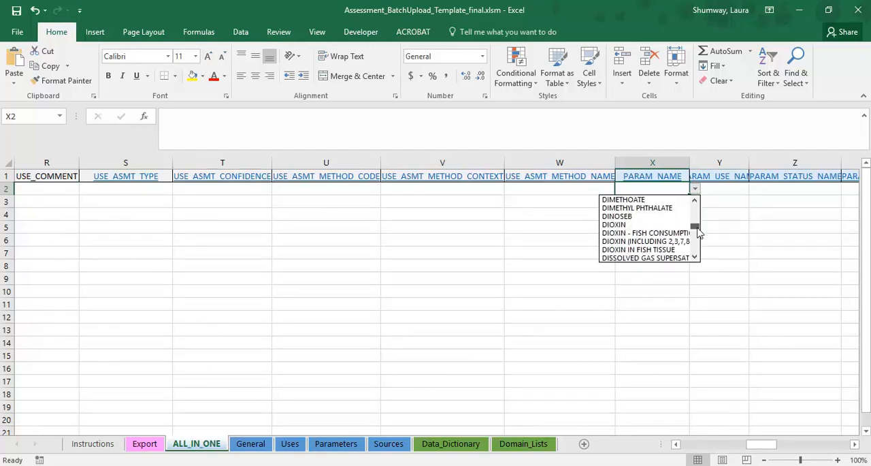
click(695, 258)
click(695, 257)
click(695, 257)
click(659, 197)
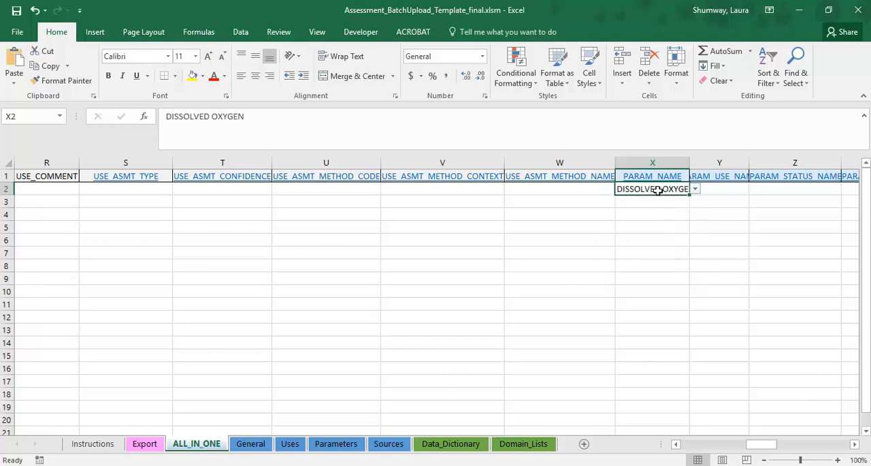
Step: Enter Irrigation Waters as the parameter's use name in row 2 and set PARAM_STATUS_NAME to Meeting Criteria
click(726, 191)
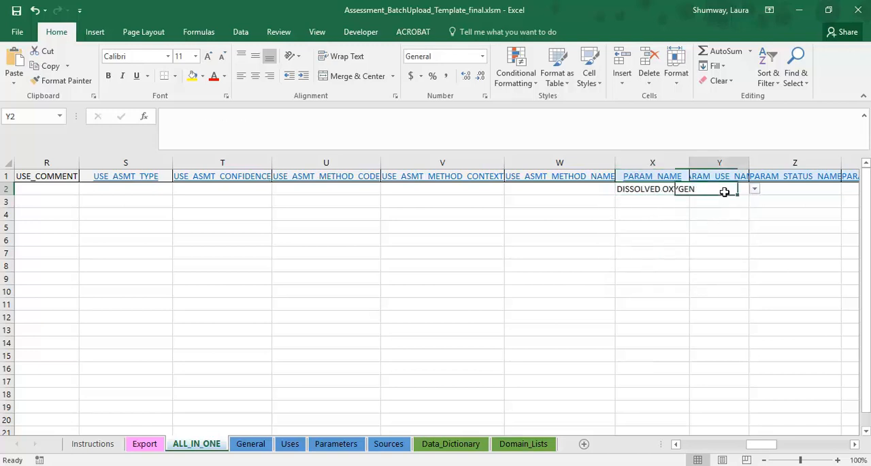
text(Irrigation Waters)
key(Tab)
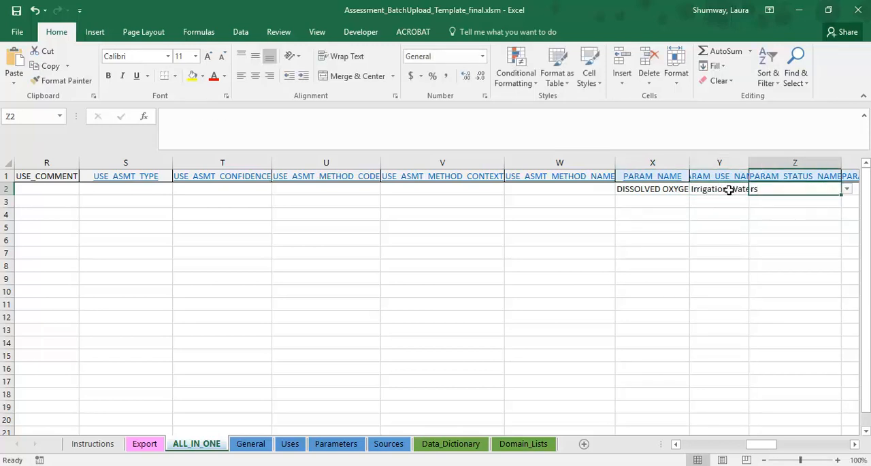
click(847, 189)
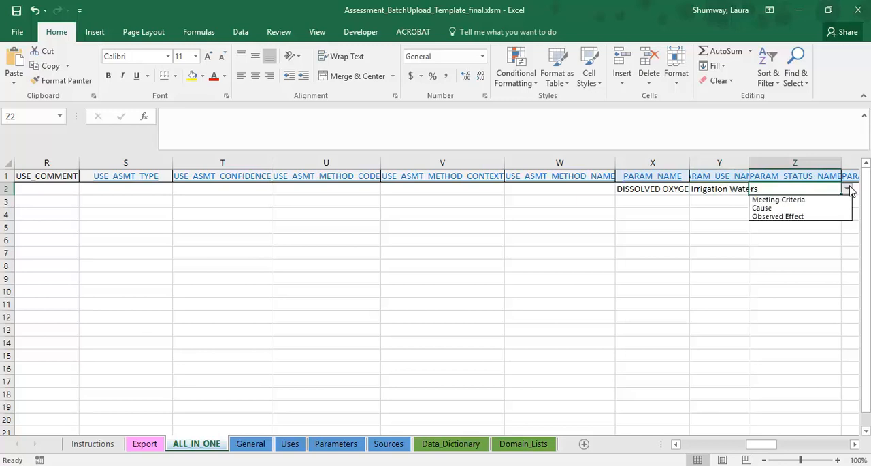
click(831, 200)
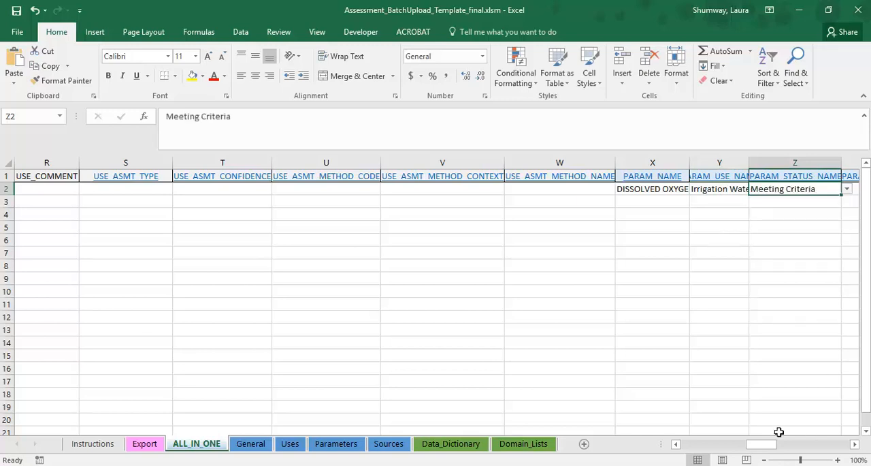
Step: Set PARAM_ATTAINMENT_CODE in row 2 to meeting criteria
click(855, 444)
click(855, 444)
click(447, 187)
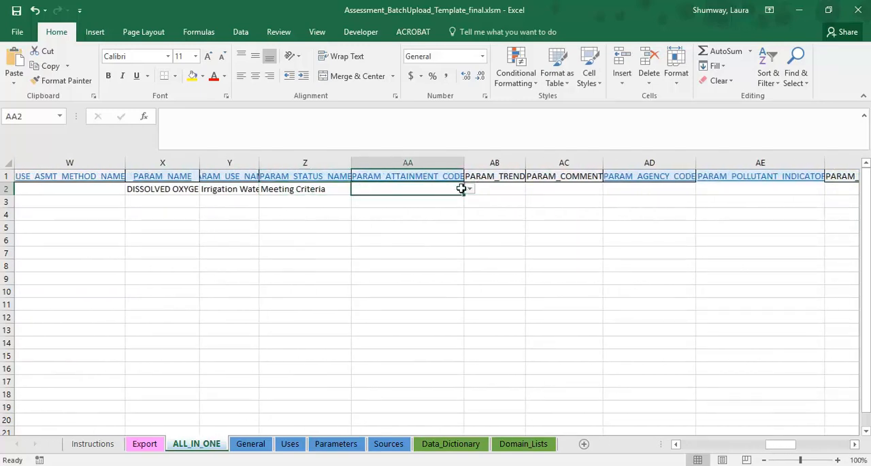
click(469, 189)
click(454, 199)
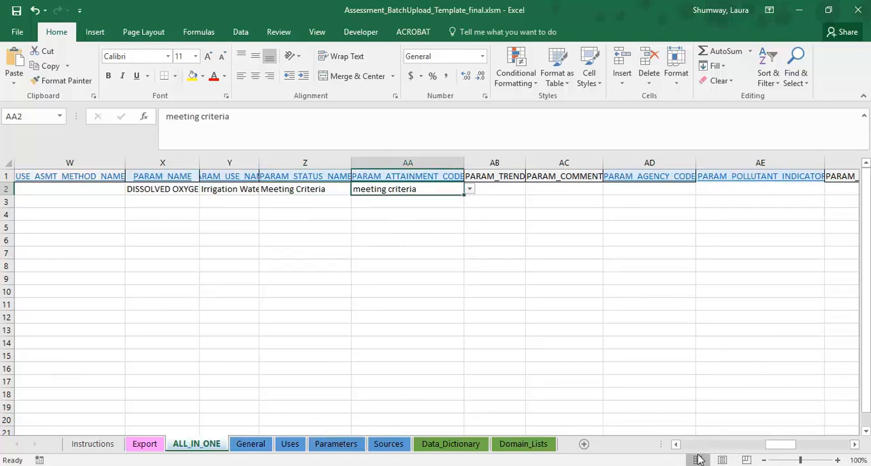
Step: Set PARAM_AGENCY_CODE in row 2 to S from its list of allowed values
click(676, 190)
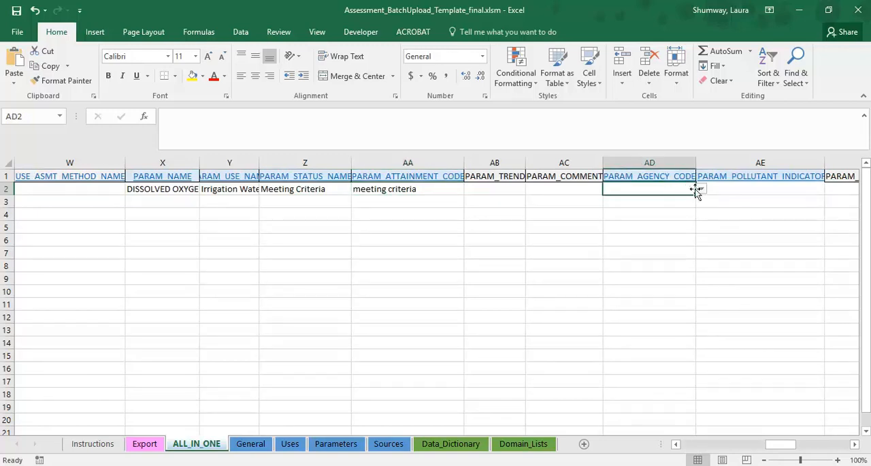
click(701, 188)
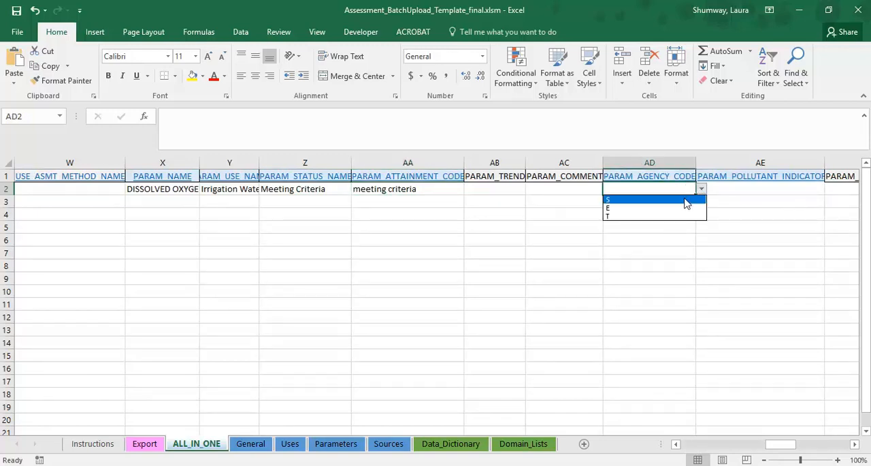
click(686, 200)
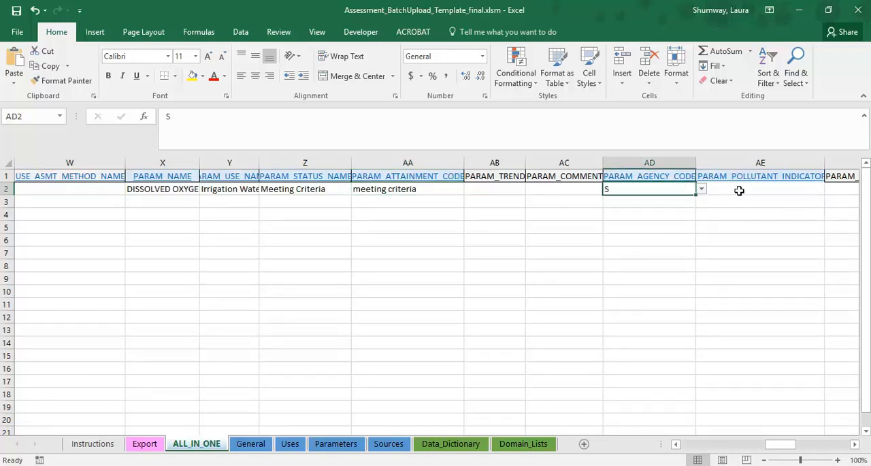
Step: Set PARAM_POLLUTANT_INDICATOR in row 2 to N from its list of allowed values
click(739, 190)
click(793, 158)
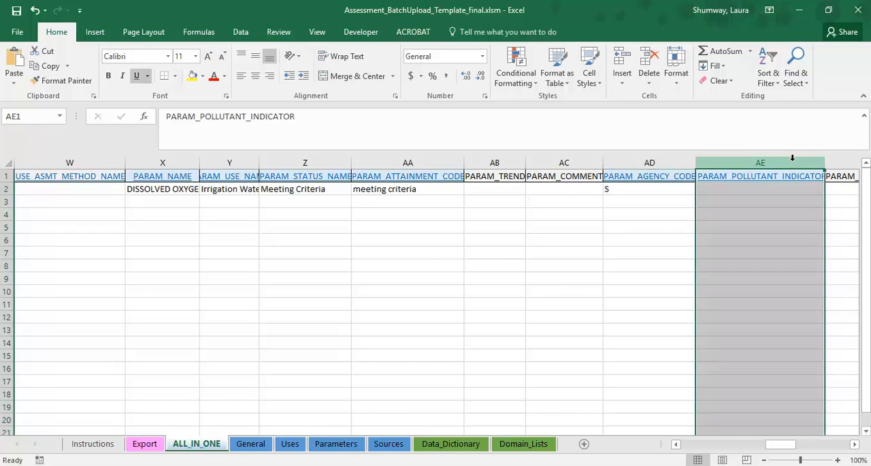
click(719, 192)
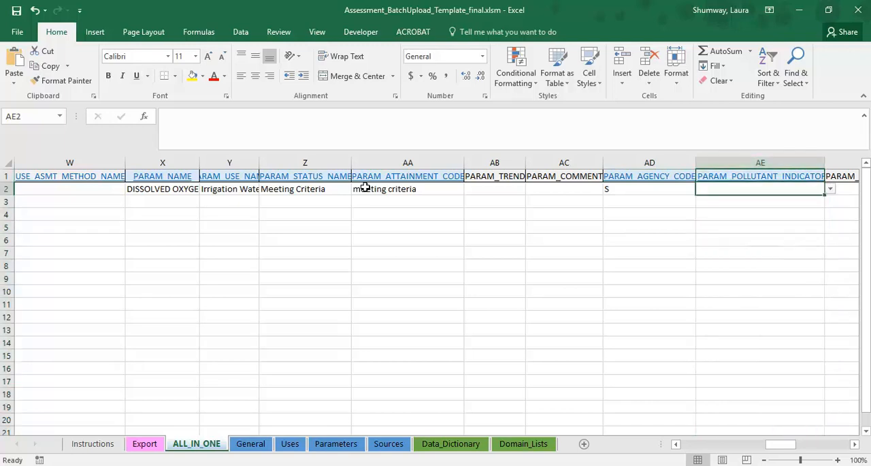
click(361, 188)
click(793, 191)
click(831, 193)
click(809, 206)
Step: Check the allowed values for PARAM_STATUS_NAME in row 2 and keep Meeting Criteria
click(334, 191)
click(356, 193)
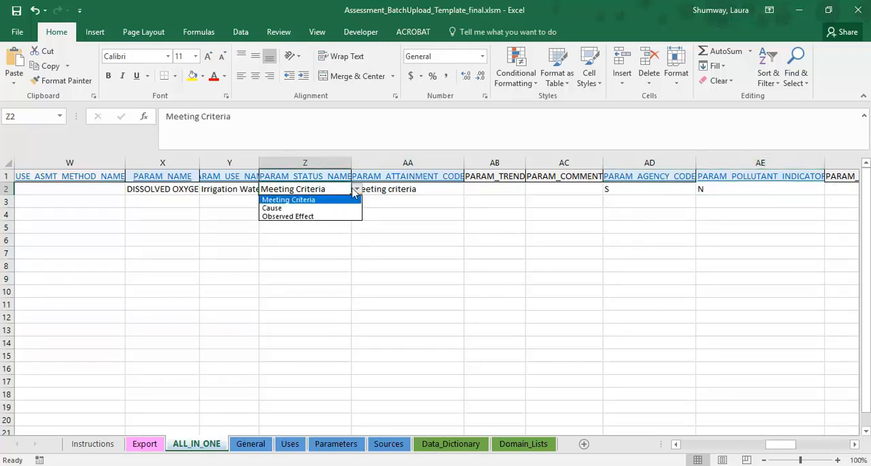
click(287, 199)
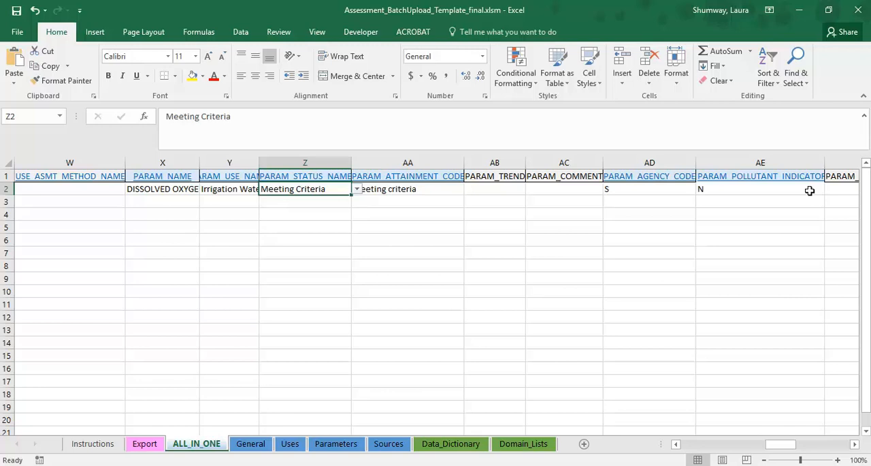
Step: Look over the SOURCE_CONFIRMED and SOURCE_NAME columns and return to the start of row 2
drag(779, 444, 837, 447)
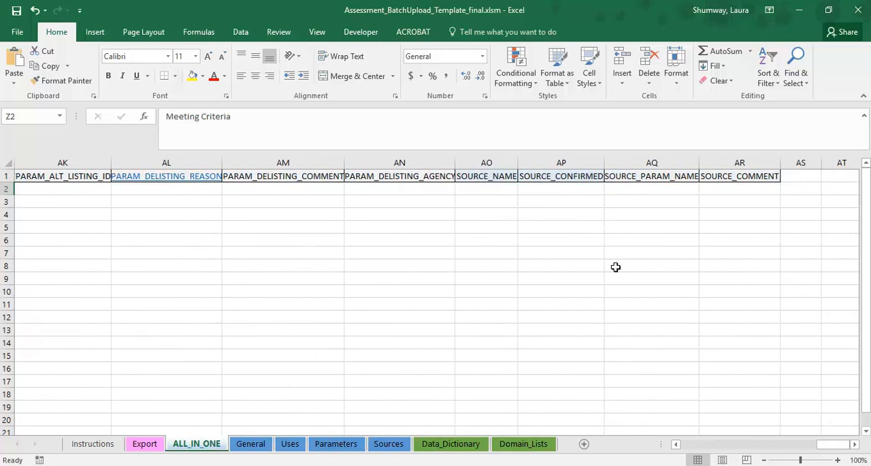
drag(511, 162, 537, 161)
click(525, 162)
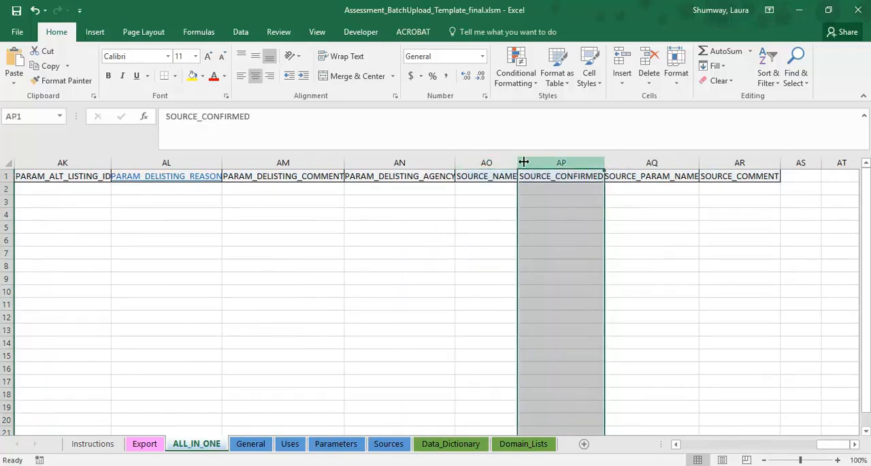
click(483, 162)
drag(832, 445, 678, 432)
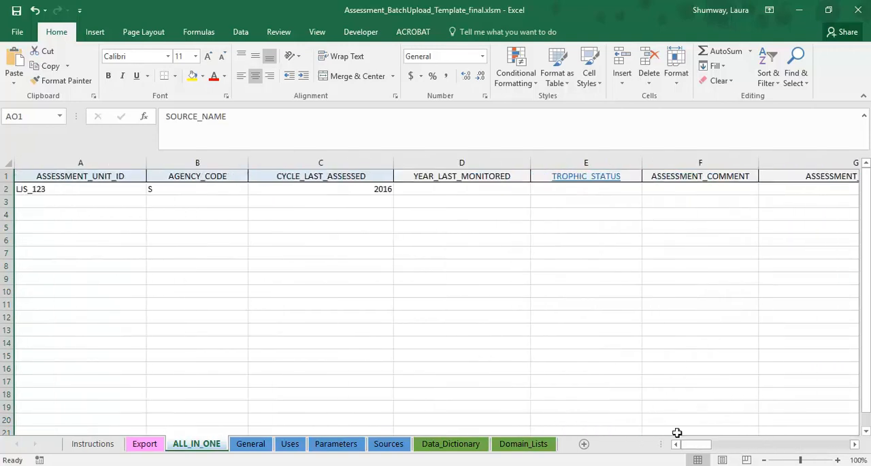
click(3, 189)
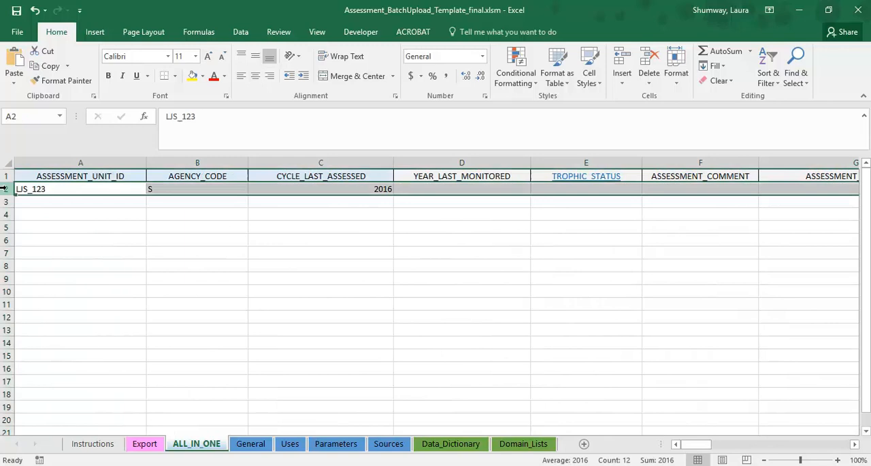
click(45, 190)
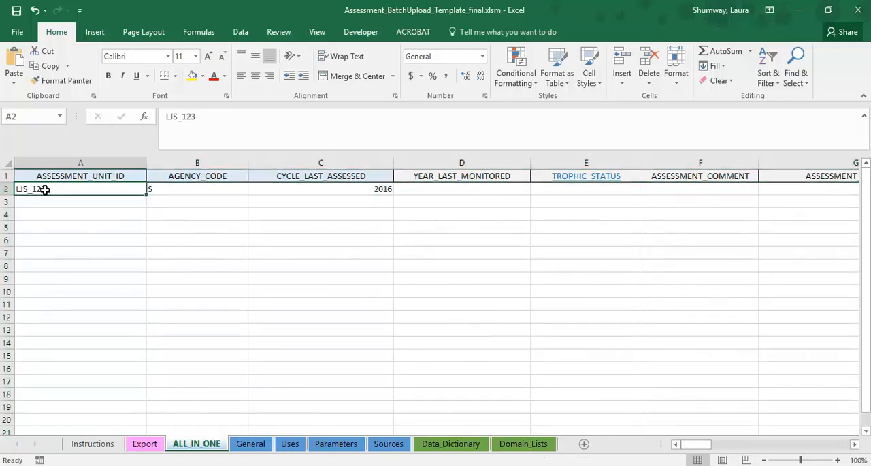
Step: Examine the ASSESSMENT_UNIT_ID, AGENCY_CODE and CYCLE_LAST_ASSESSED fields on the General sheet
click(239, 450)
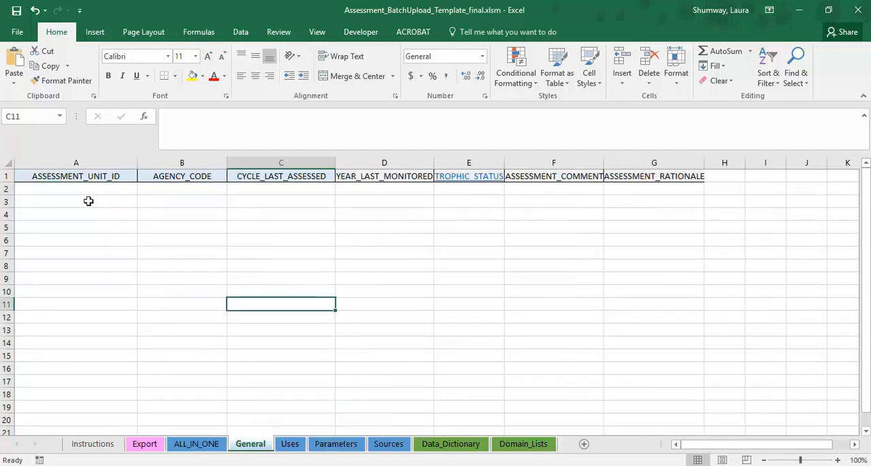
click(85, 188)
click(195, 193)
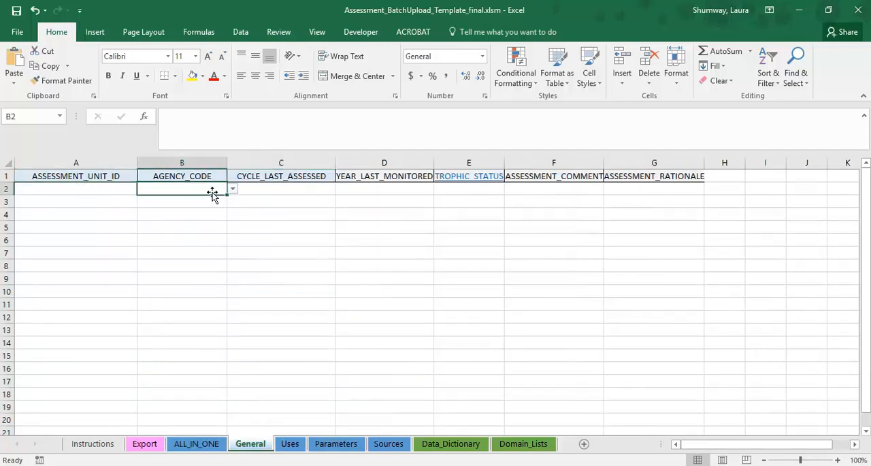
click(260, 193)
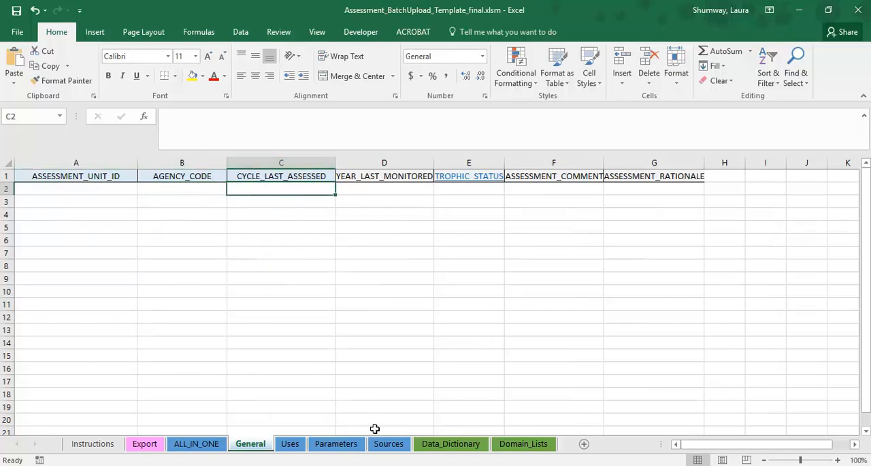
Step: Review the columns and USE_NAME entries on the Uses sheet, and view the Parameters sheet
click(286, 444)
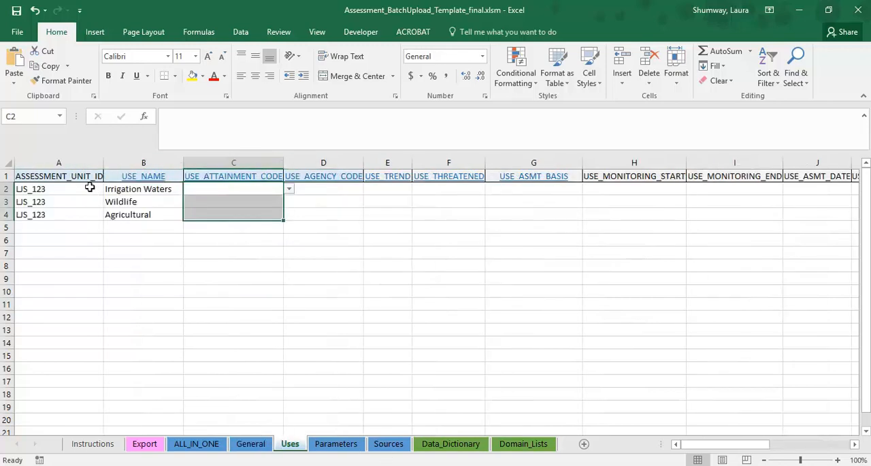
click(855, 444)
click(855, 444)
click(855, 443)
click(855, 444)
click(855, 444)
click(855, 444)
click(855, 444)
click(855, 444)
click(855, 444)
click(855, 444)
click(855, 444)
drag(831, 448, 690, 445)
drag(134, 189, 127, 216)
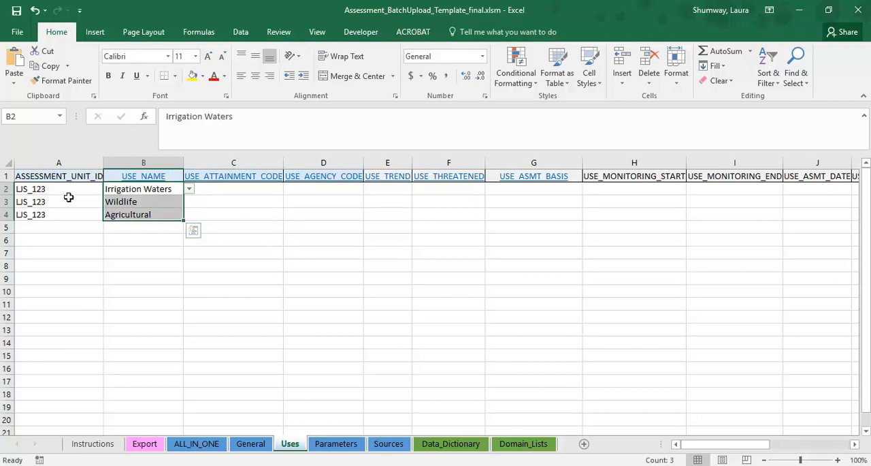
click(320, 444)
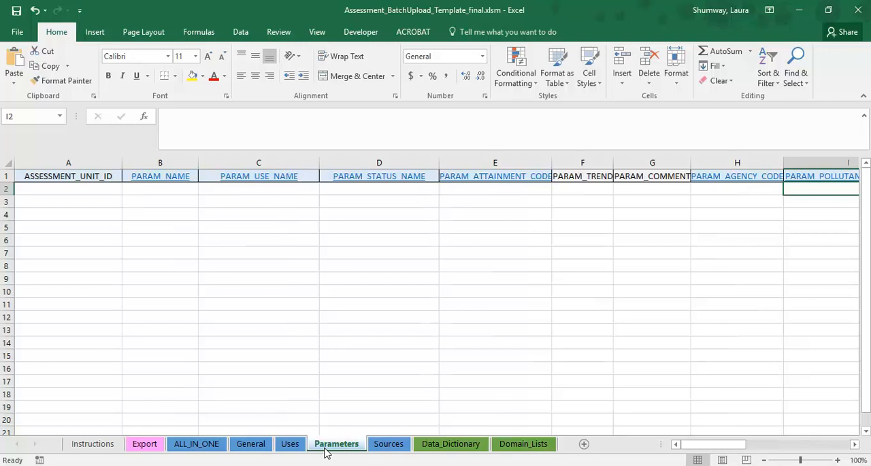
Step: On ALL_IN_ONE, enter the row 2 ASSESSMENT_RATIONALE "It is fully supporting because DO is meeting the threshold all year. No exceedances found."
click(209, 452)
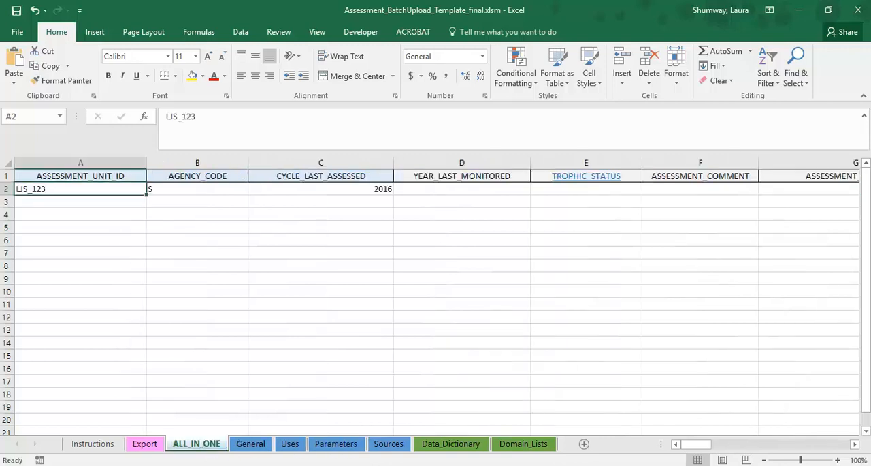
drag(694, 444, 714, 444)
click(680, 189)
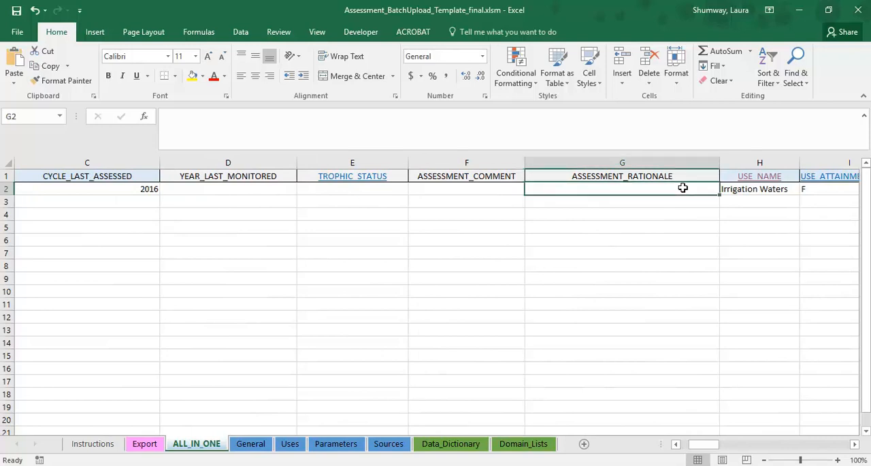
text(IT is)
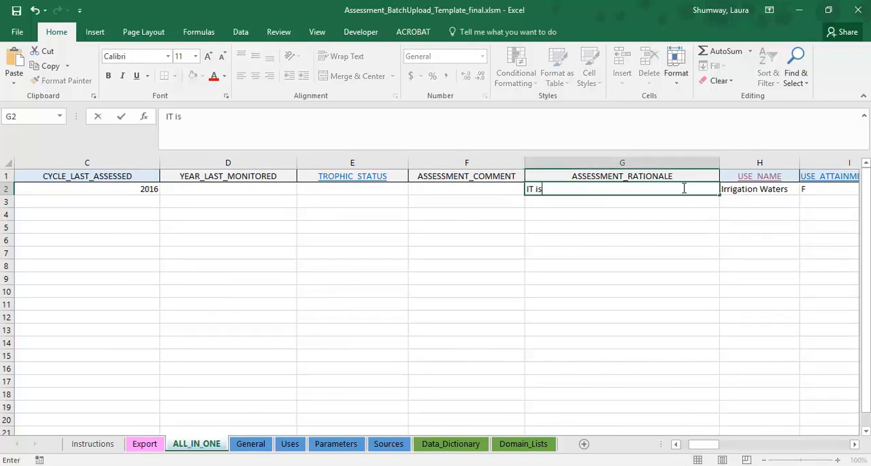
text( fully support)
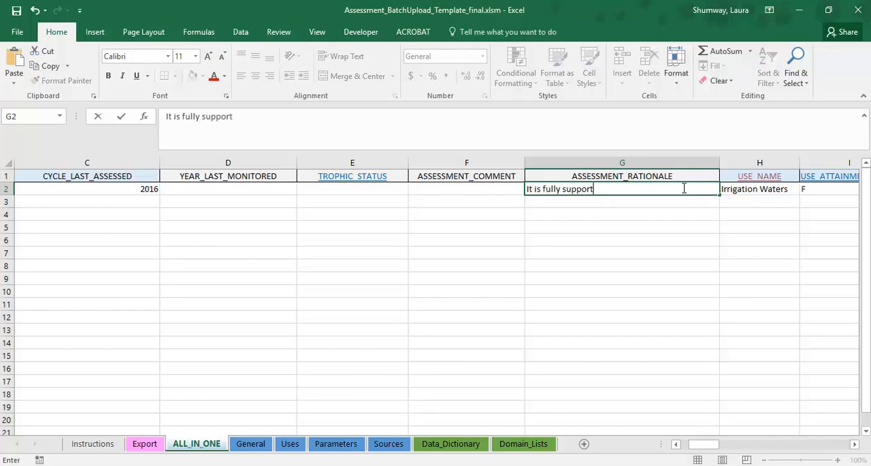
text(ing because)
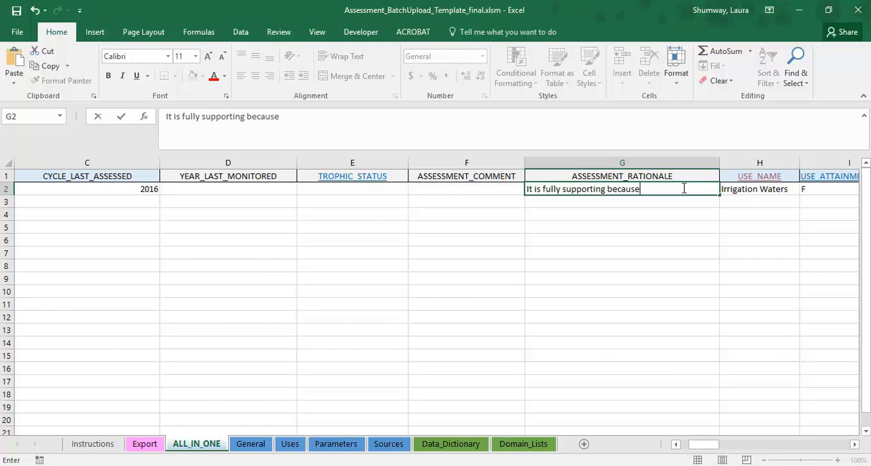
text( allap)
key(BackSpace)
key(BackSpace)
text(paramete)
text(r)
key(BackSpace)
key(BackSpace)
key(BackSpace)
key(BackSpace)
key(BackSpace)
key(BackSpace)
key(BackSpace)
key(BackSpace)
key(BackSpace)
key(BackSpace)
text(DO is meeting)
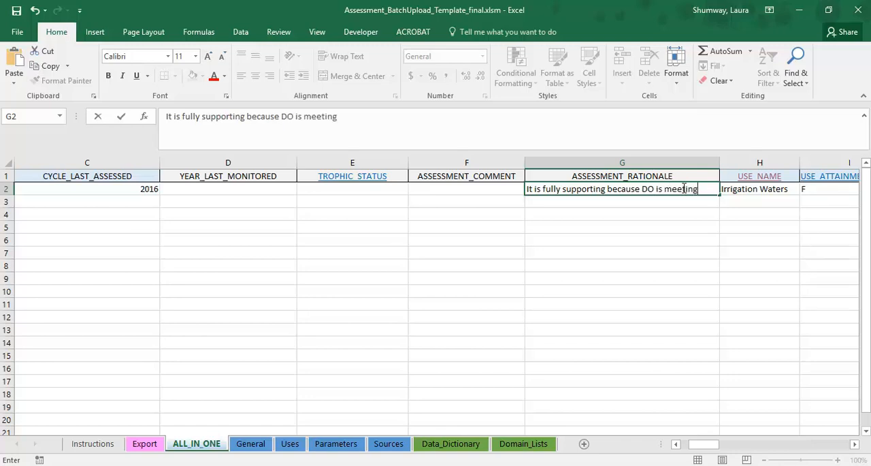
text(the threshold al)
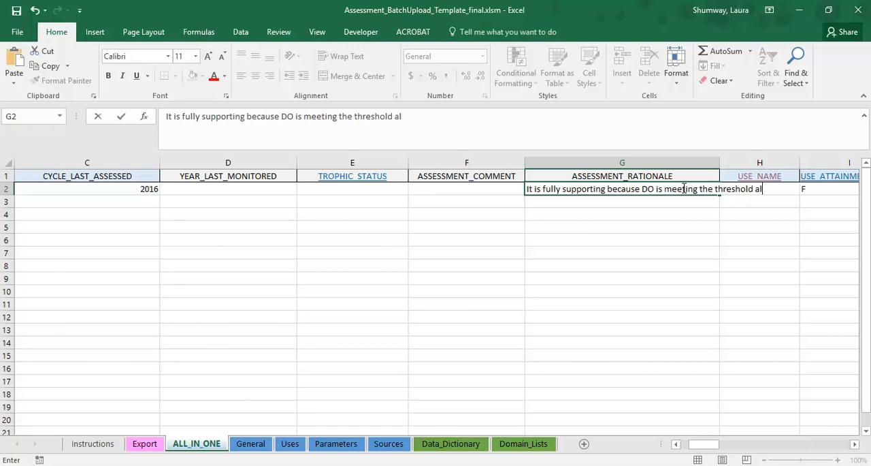
text(l year. No exceedance)
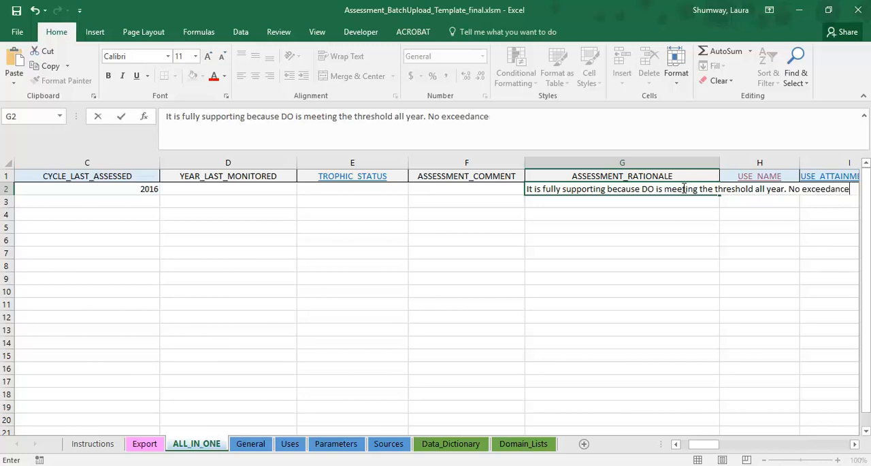
text(s found.)
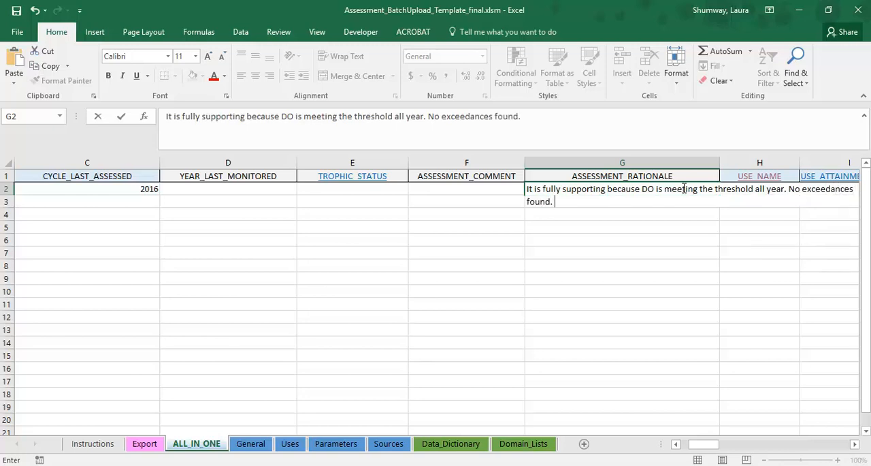
click(504, 225)
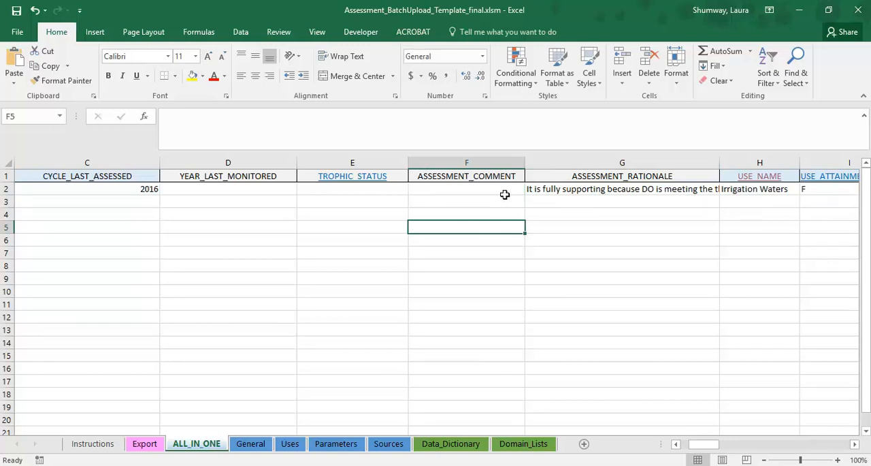
Step: Try the ASSESSMENT_COMMENT "Precision checks were all within range" in row 2 and erase it
click(504, 196)
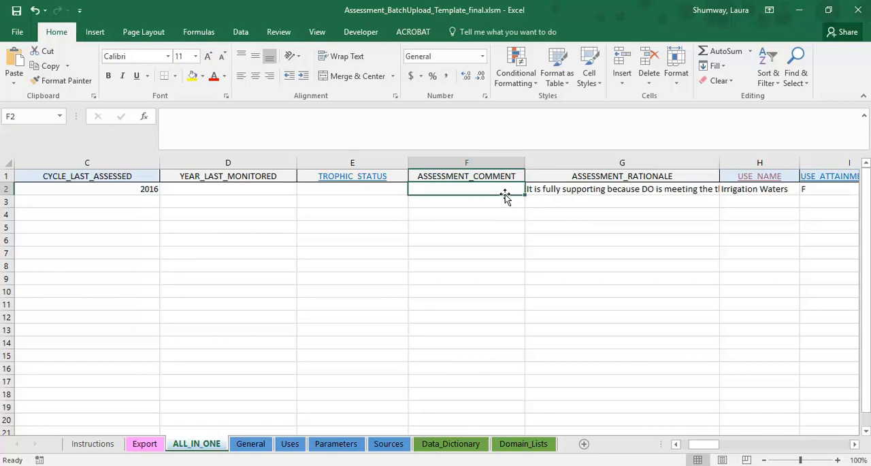
text(Precision checks were all within)
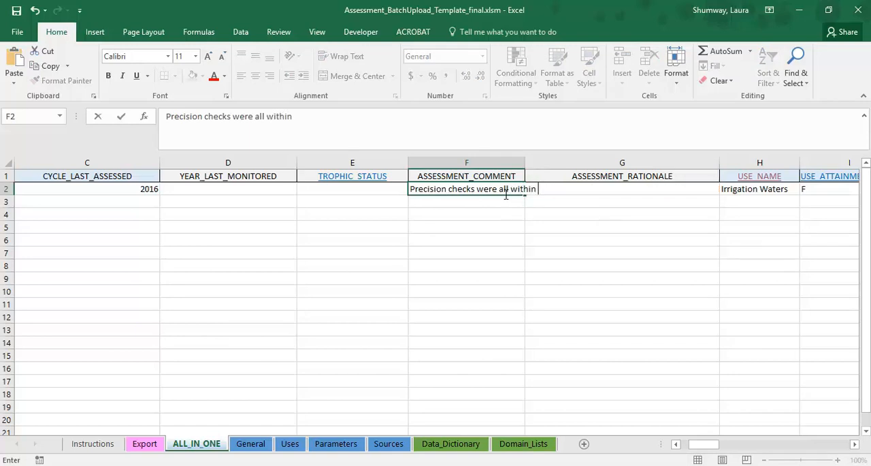
text( range)
key(BackSpace)
key(BackSpace)
key(BackSpace)
key(BackSpace)
key(BackSpace)
key(BackSpace)
key(BackSpace)
key(BackSpace)
key(BackSpace)
key(BackSpace)
key(BackSpace)
key(BackSpace)
key(BackSpace)
key(BackSpace)
key(BackSpace)
key(BackSpace)
key(BackSpace)
key(BackSpace)
key(BackSpace)
key(BackSpace)
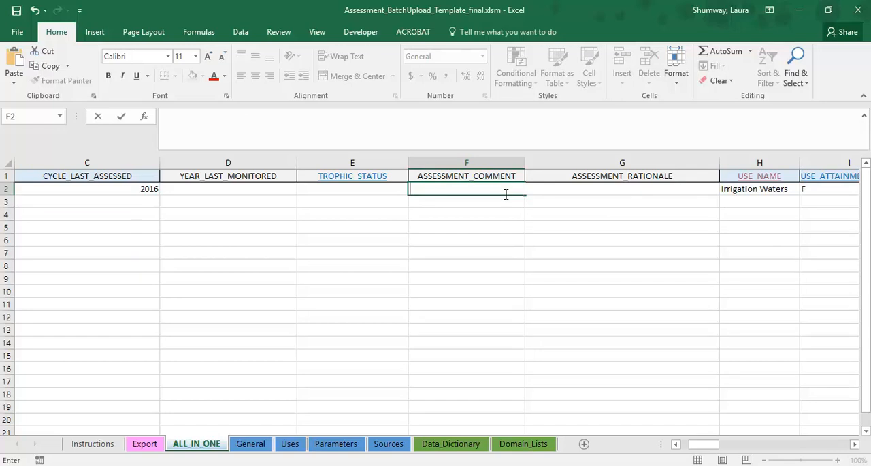
Step: Try an ASSESSMENT_COMMENT starting "Concern there will be devleopment" in row 2 and erase it, leaving the cell
text(Concern there wil)
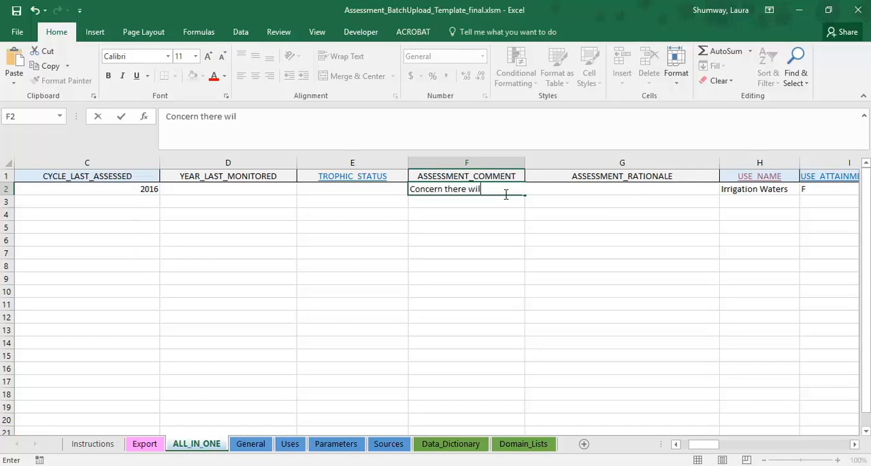
text(l be devleopment)
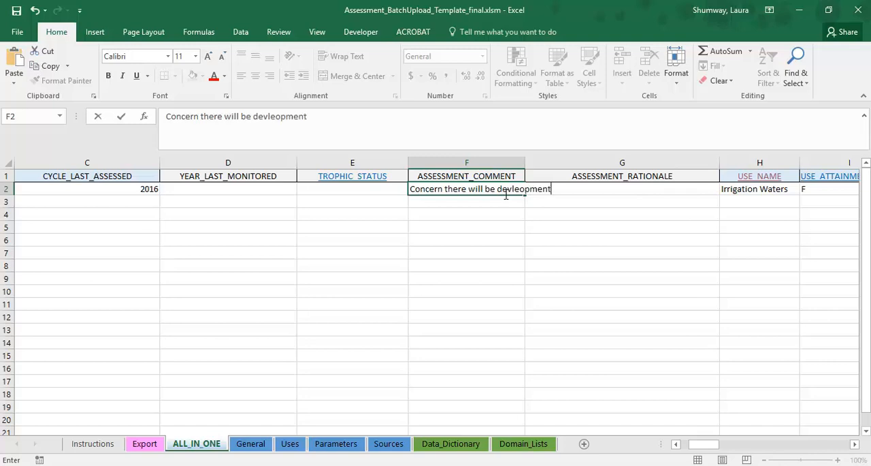
key(BackSpace)
key(BackSpace)
key(BackSpace)
key(BackSpace)
key(BackSpace)
key(BackSpace)
key(BackSpace)
key(BackSpace)
key(BackSpace)
key(BackSpace)
key(BackSpace)
key(BackSpace)
key(BackSpace)
key(BackSpace)
key(BackSpace)
key(BackSpace)
key(BackSpace)
key(BackSpace)
key(BackSpace)
key(BackSpace)
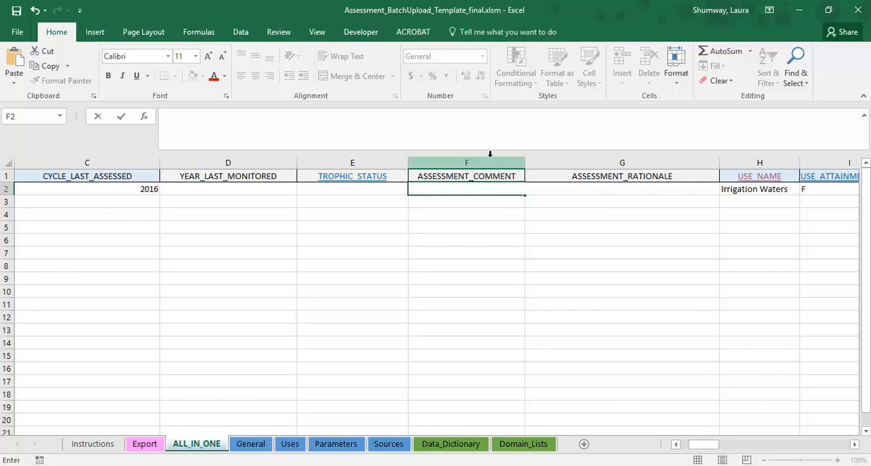
click(482, 163)
click(600, 165)
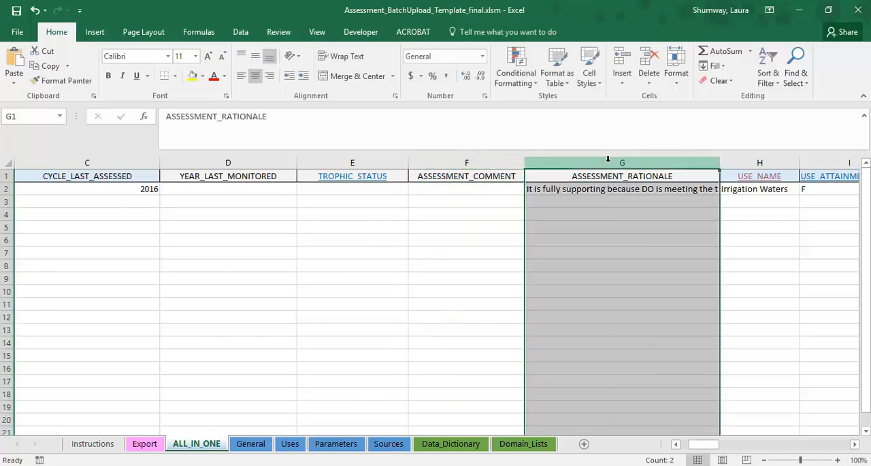
Step: View the Export sheet's export options and return to the ALL_IN_ONE sheet
click(486, 192)
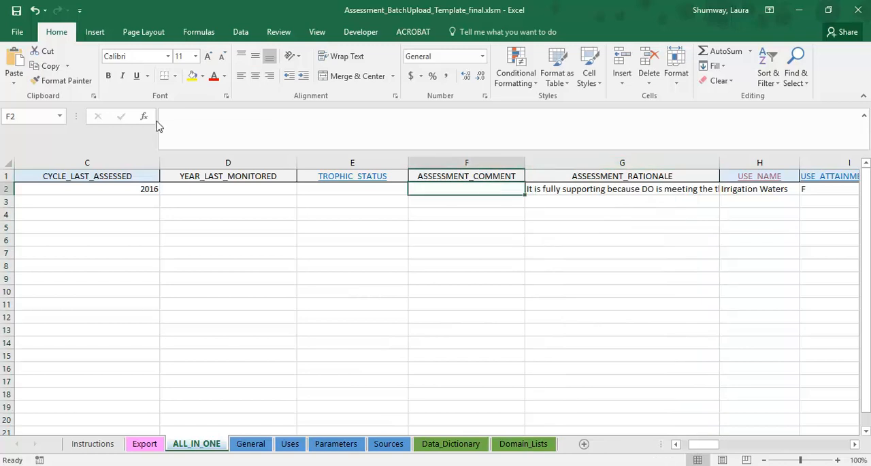
click(153, 447)
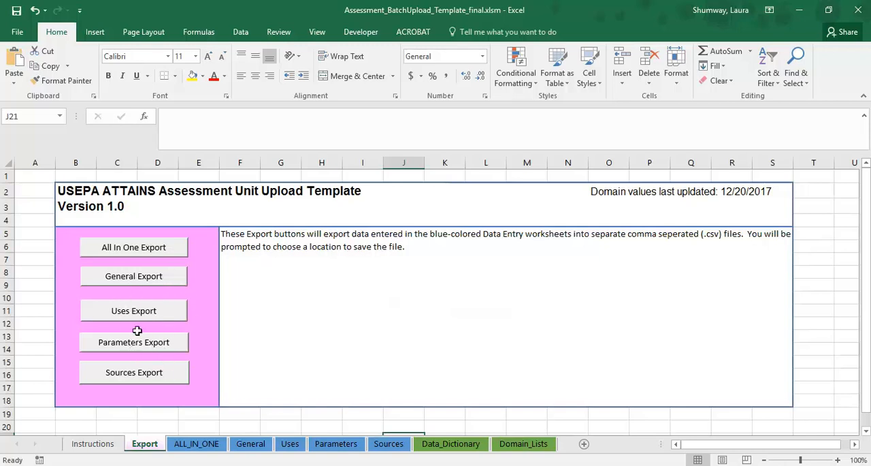
click(192, 443)
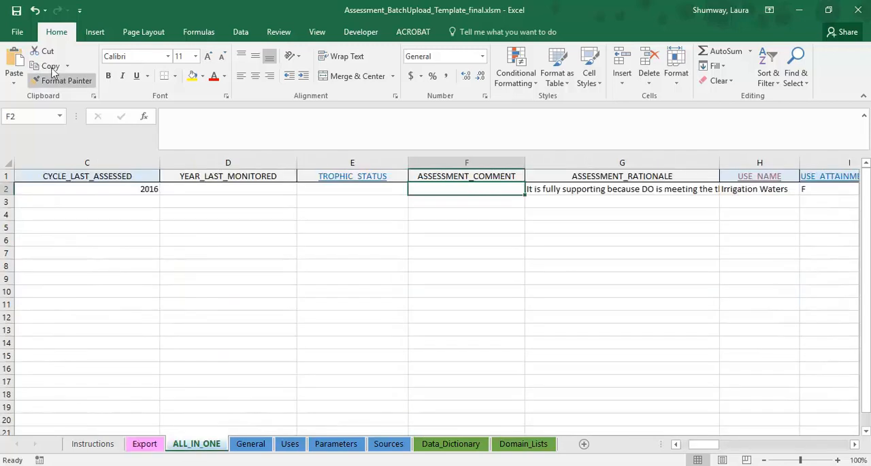
Step: Start saving a copy of the ALL_IN_ONE sheet in the ATTAINS tribal pilot folder, with the file type set to CSV (Comma delimited)
click(19, 34)
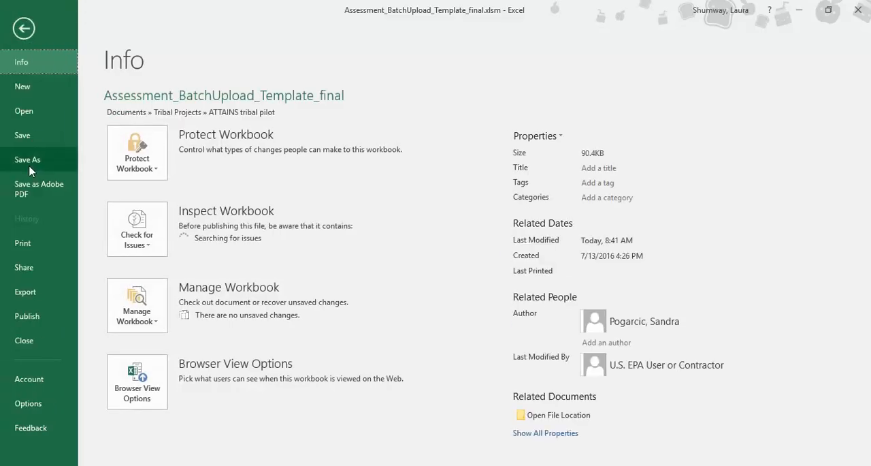
click(29, 168)
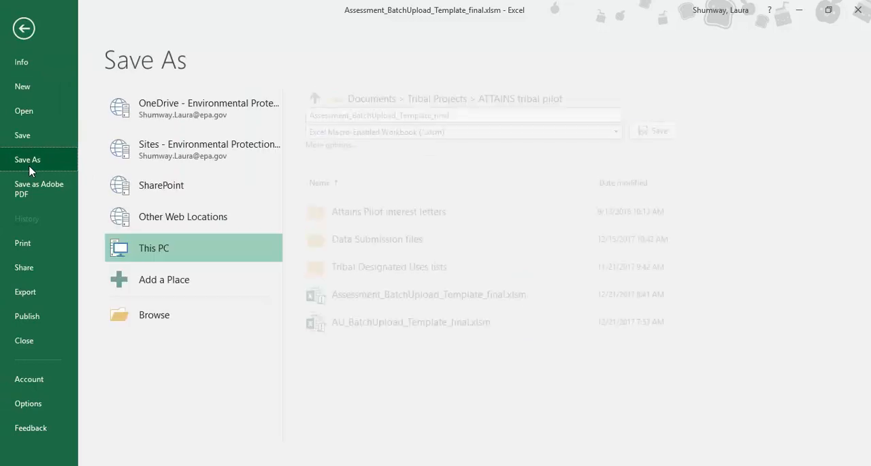
click(174, 322)
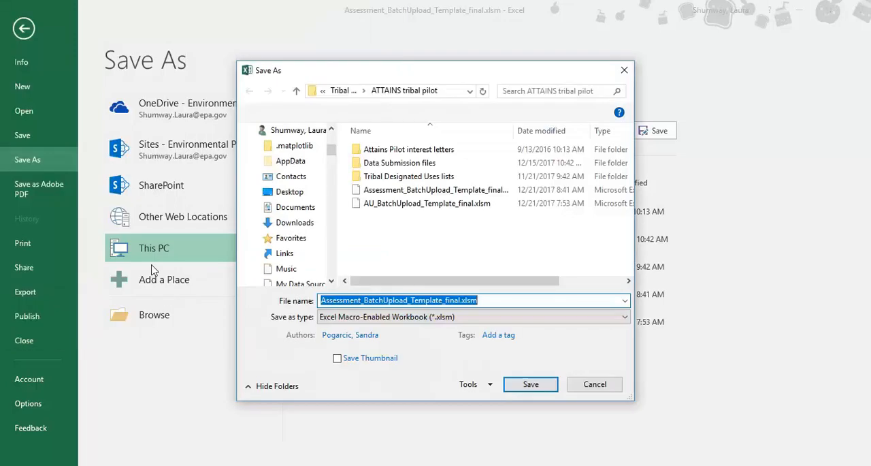
click(409, 316)
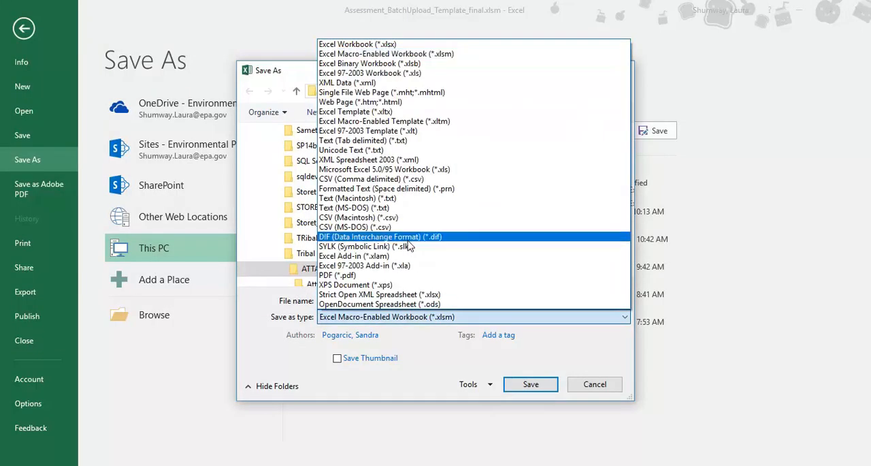
click(399, 178)
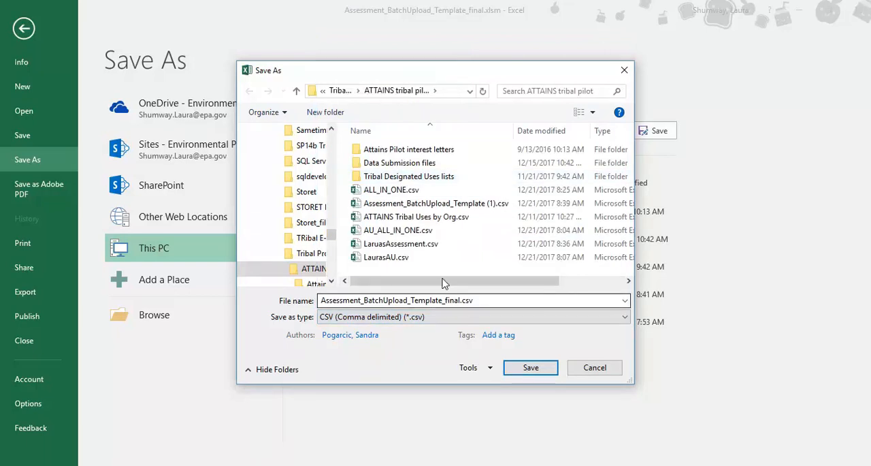
Step: Name the file LarurasAssessment.csv and save only the active sheet, declining to keep using the CSV format
click(422, 250)
click(338, 302)
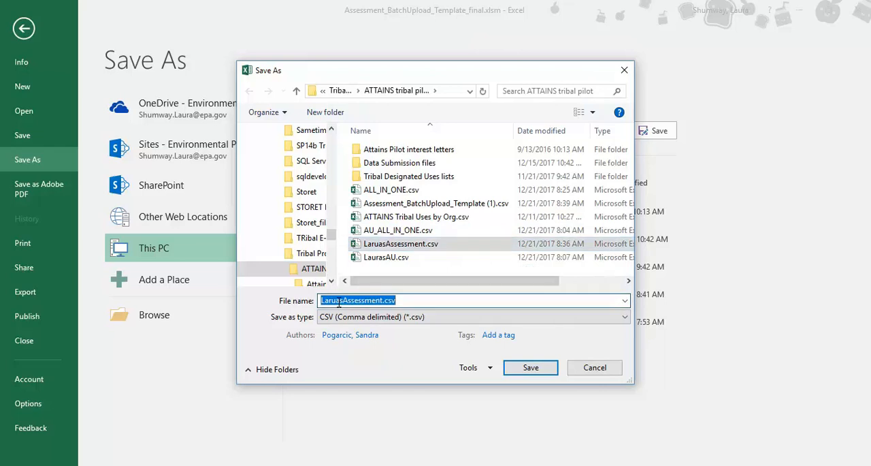
click(338, 303)
key(BackSpace)
key(BackSpace)
text(ur)
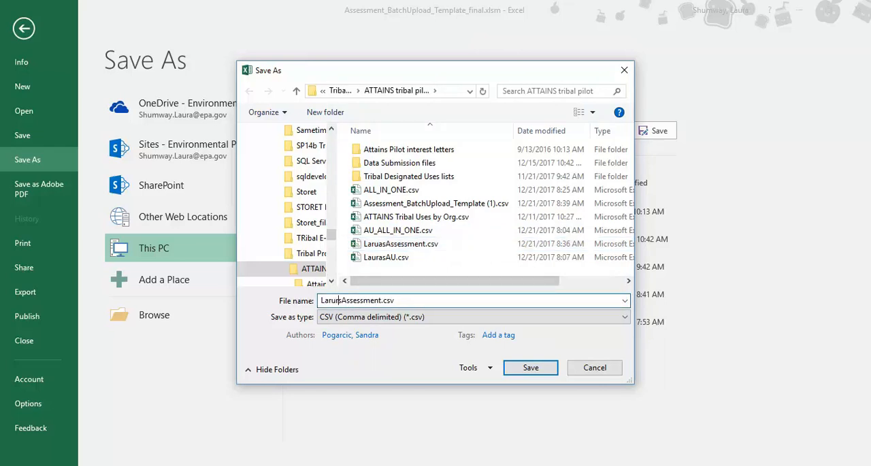
text(a)
click(530, 368)
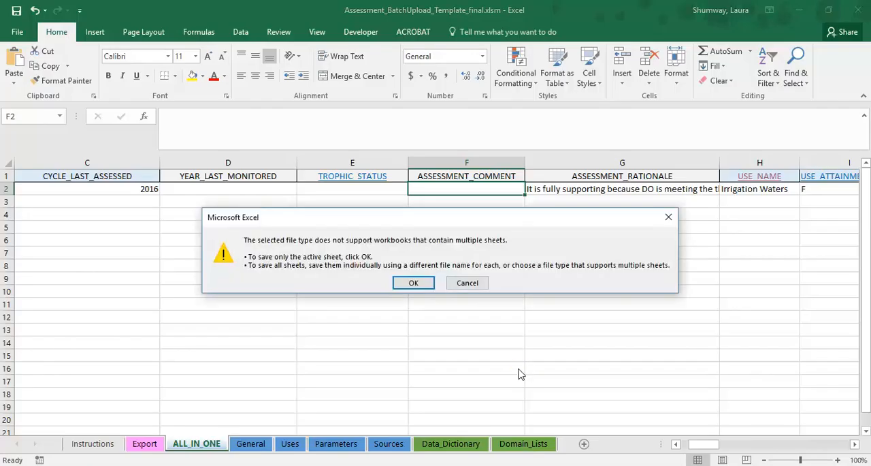
click(415, 283)
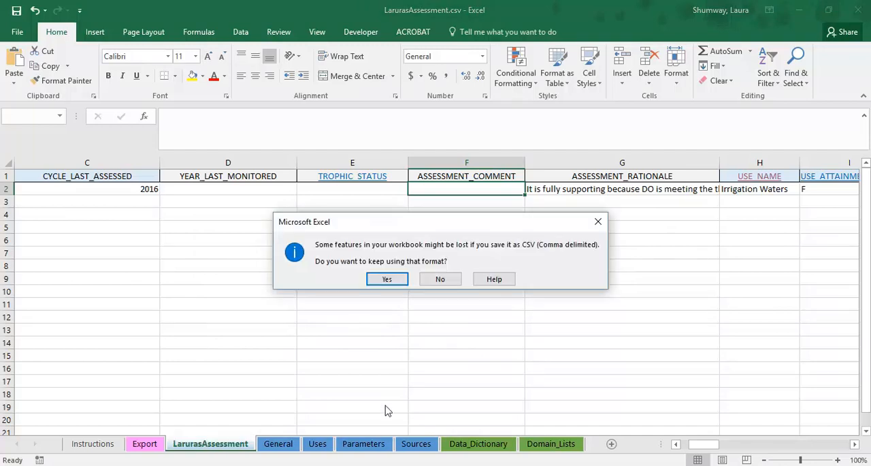
click(430, 281)
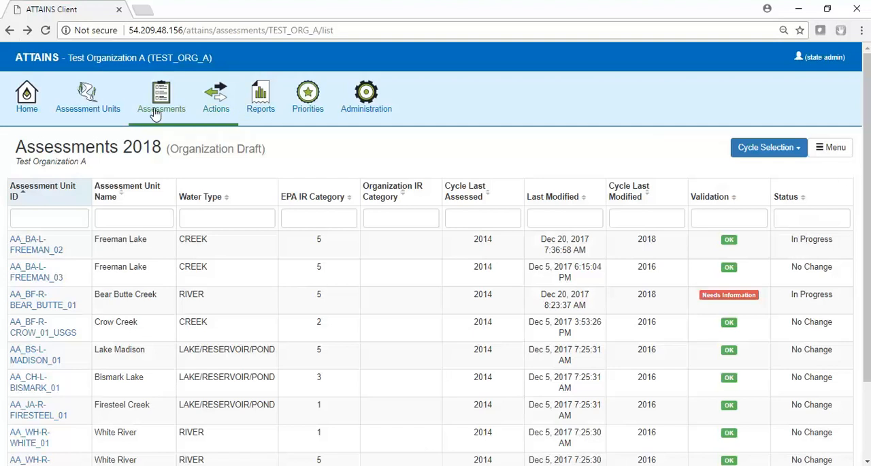
Step: In the ATTAINS browser client, open the upload page for the 2018 assessments
click(28, 107)
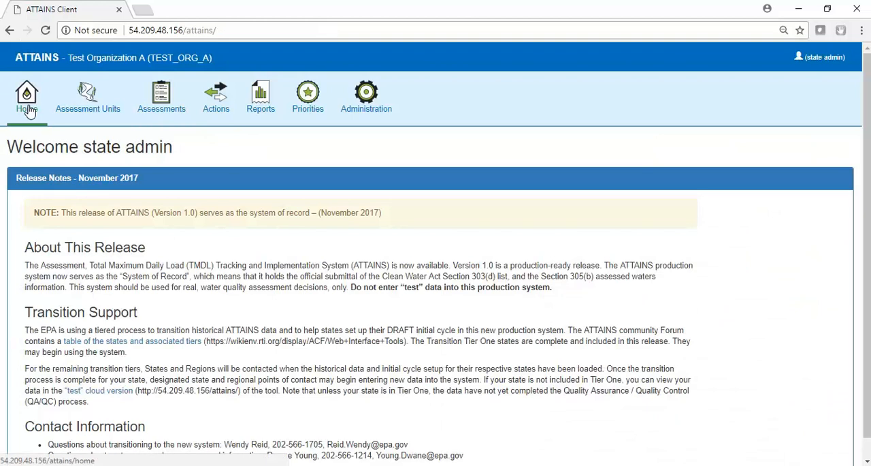
click(169, 99)
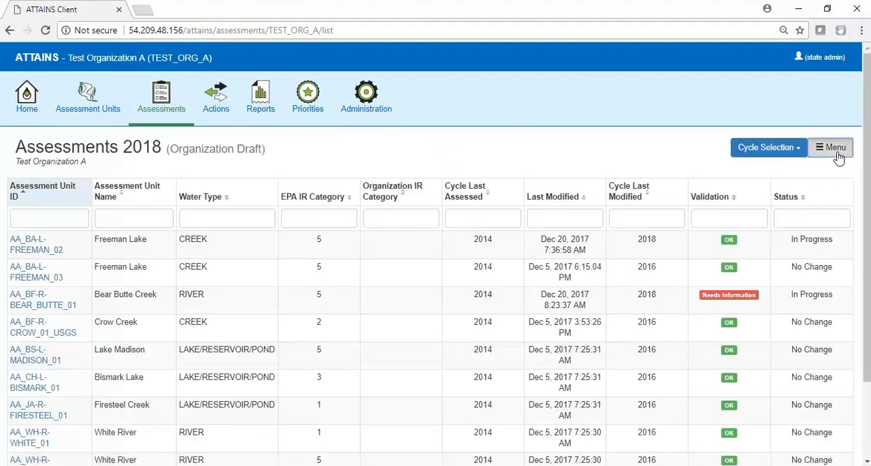
click(840, 153)
click(808, 182)
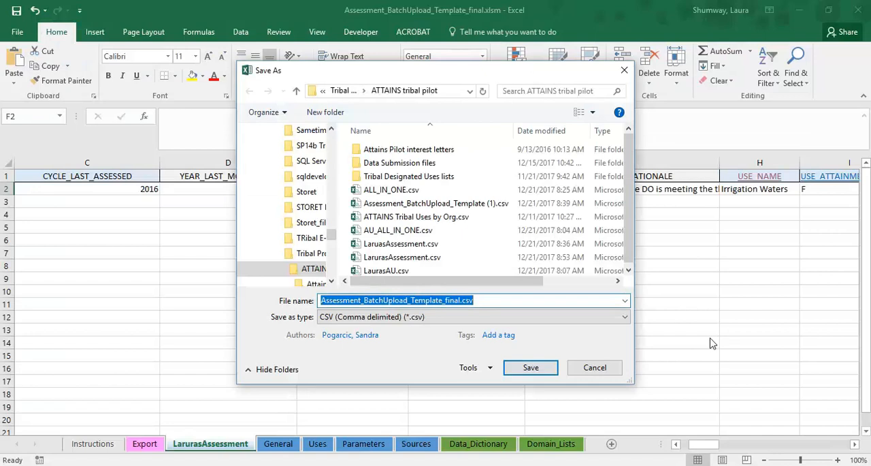
Step: Cancel the open Save As dialog in Excel, and choose LarurasAssessment.csv as the upload file in ATTAINS
click(594, 370)
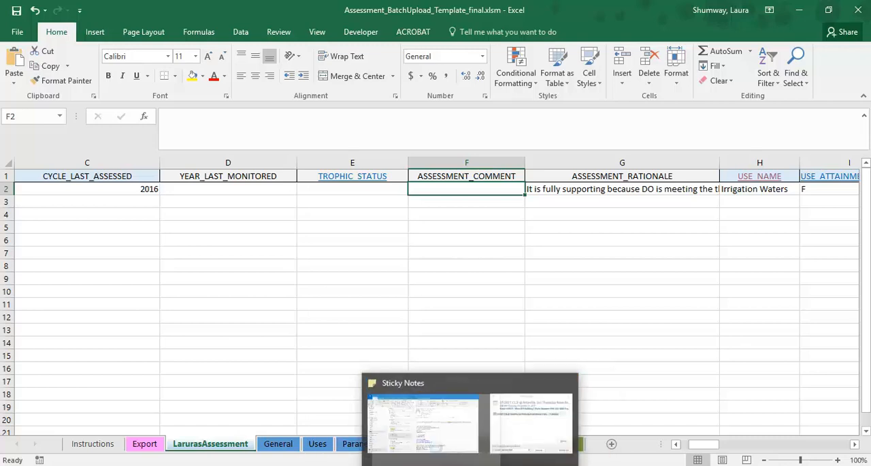
click(343, 391)
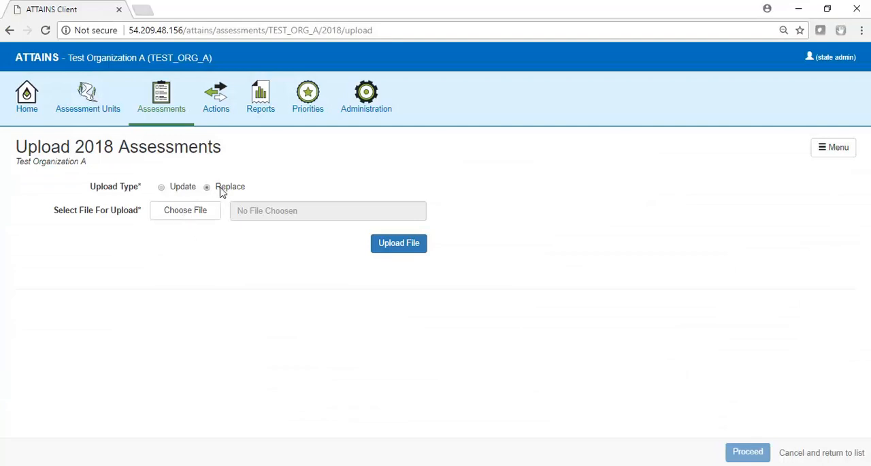
click(208, 213)
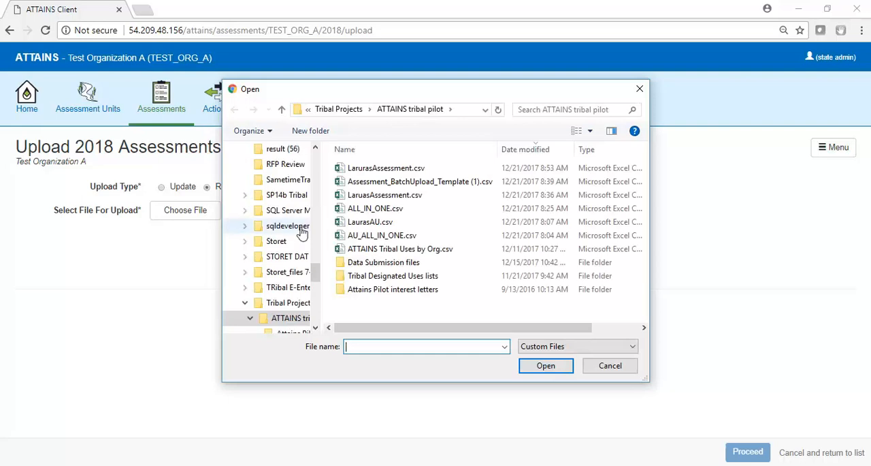
click(427, 170)
click(559, 371)
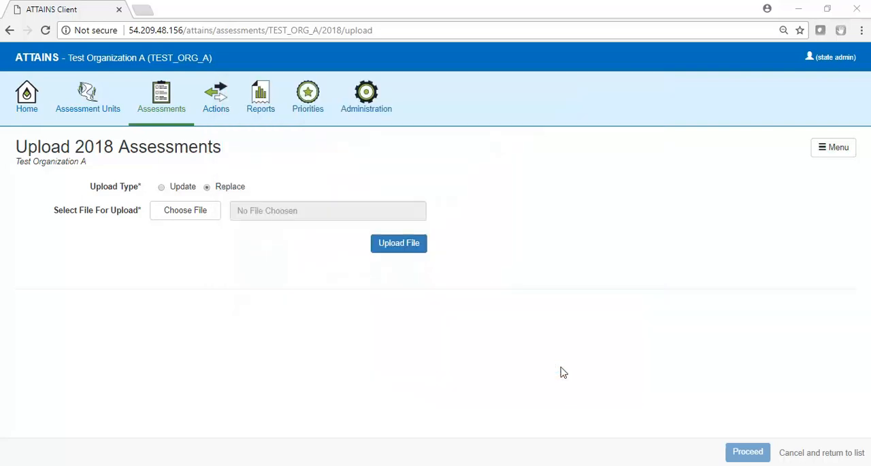
Step: Upload the selected file, proceed to complete the assessment upload, and dismiss the completion dialog
click(416, 250)
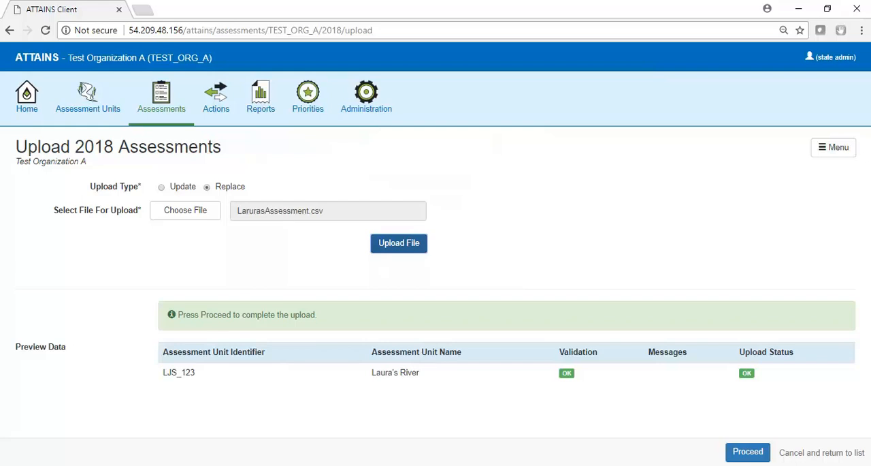
click(748, 452)
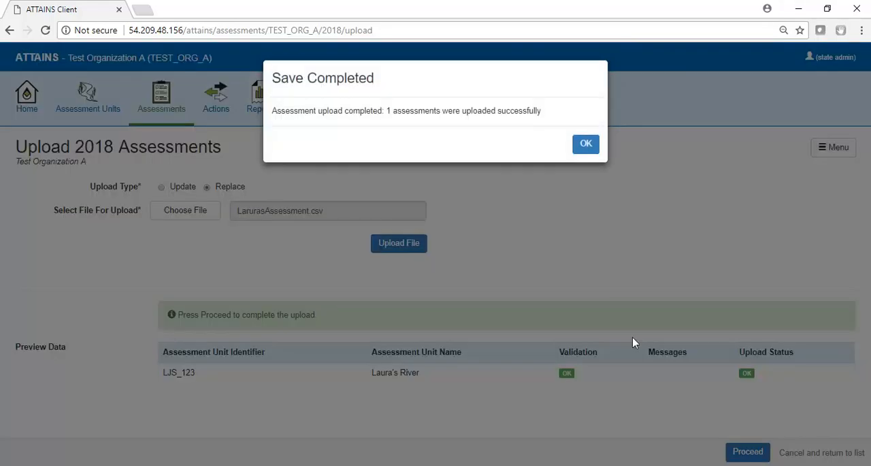
click(588, 146)
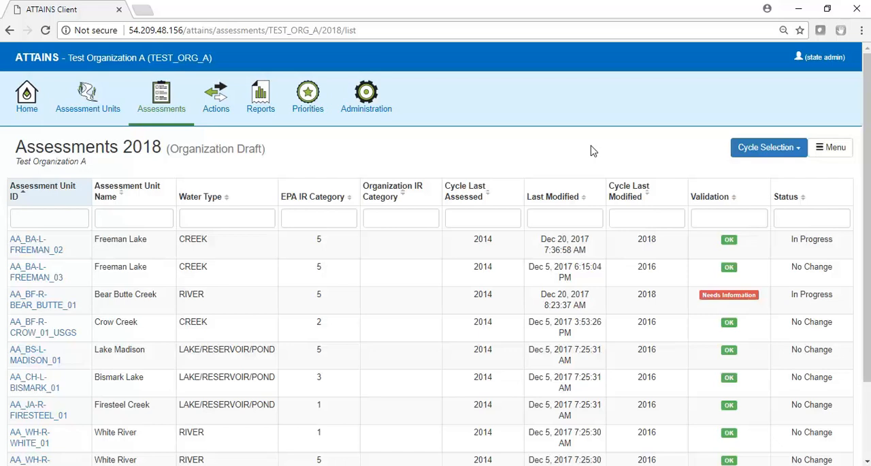
Step: Filter the 2018 assessments by Assessment Unit ID "ljs" and open assessment LJS_123
click(42, 220)
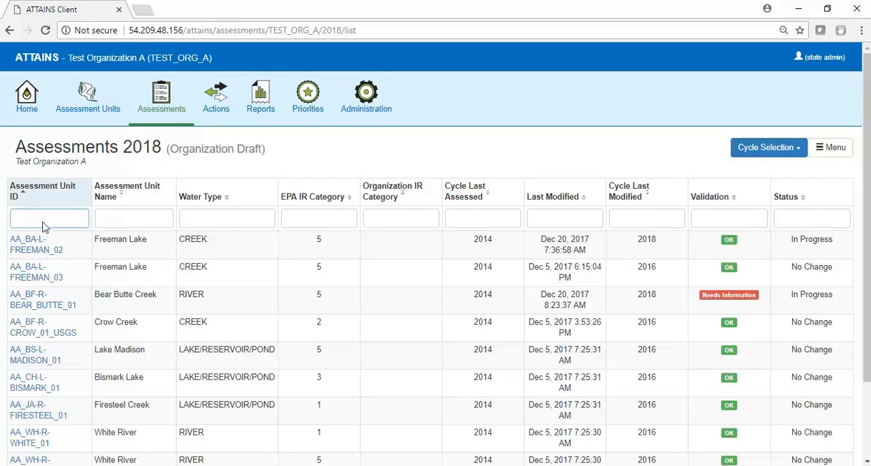
text(ljs)
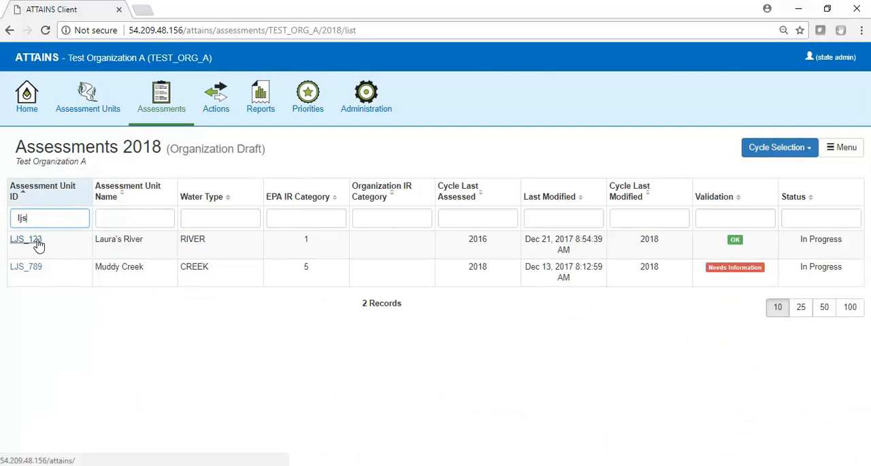
click(27, 239)
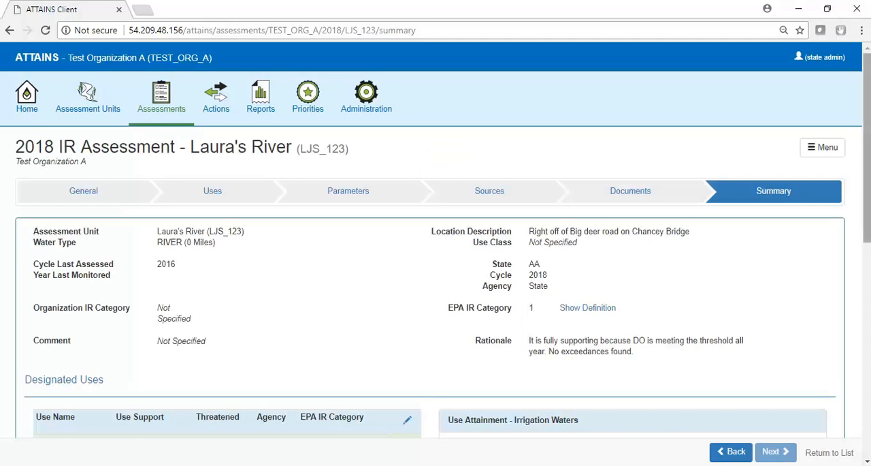
Step: Review the LJS_123 assessment summary, including its rationale, designated uses and parameters
scroll(436, 238, down, 3)
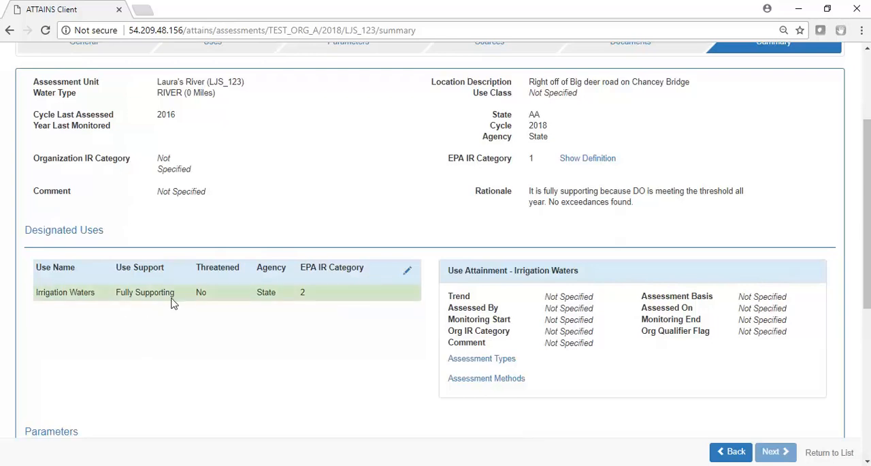
drag(866, 204, 866, 303)
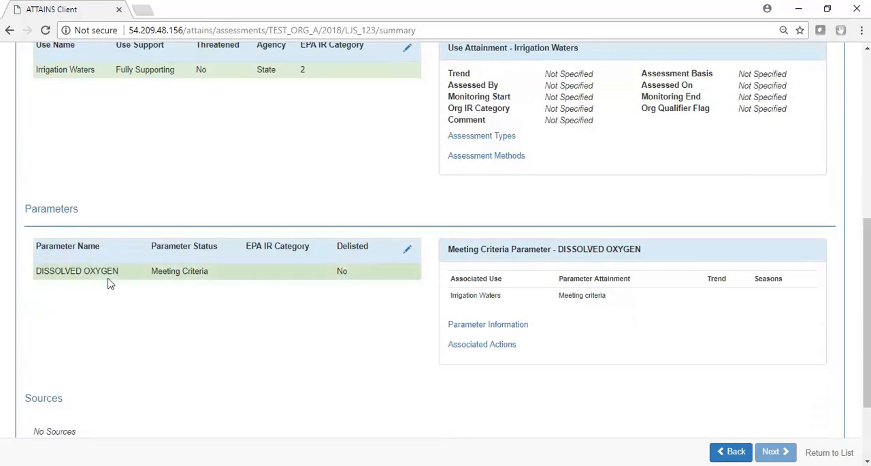
mouse_move(862, 369)
mouse_down()
mouse_move(863, 414)
mouse_move(863, 352)
mouse_up()
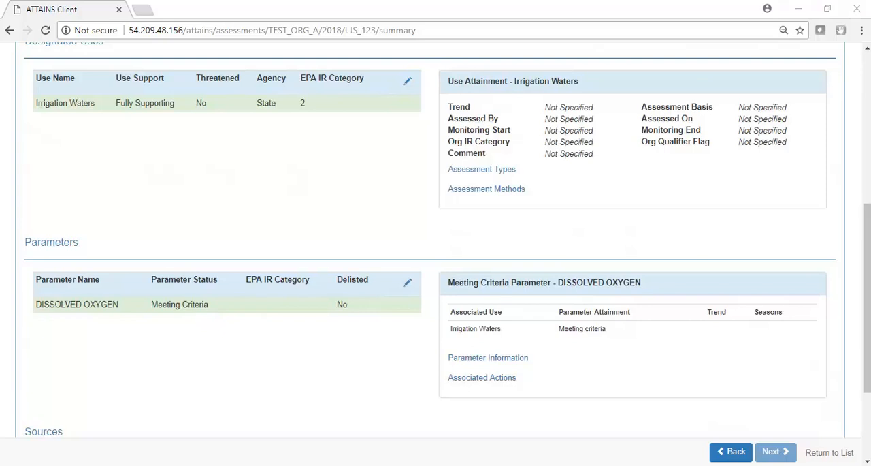
drag(869, 240, 869, 89)
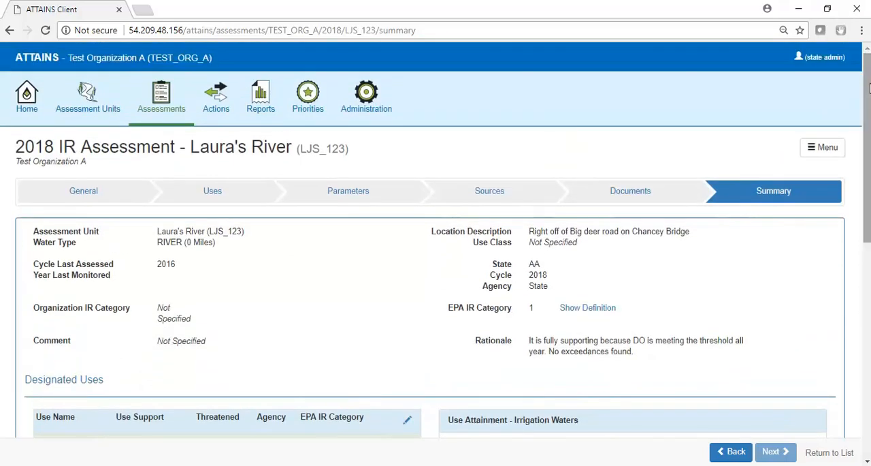